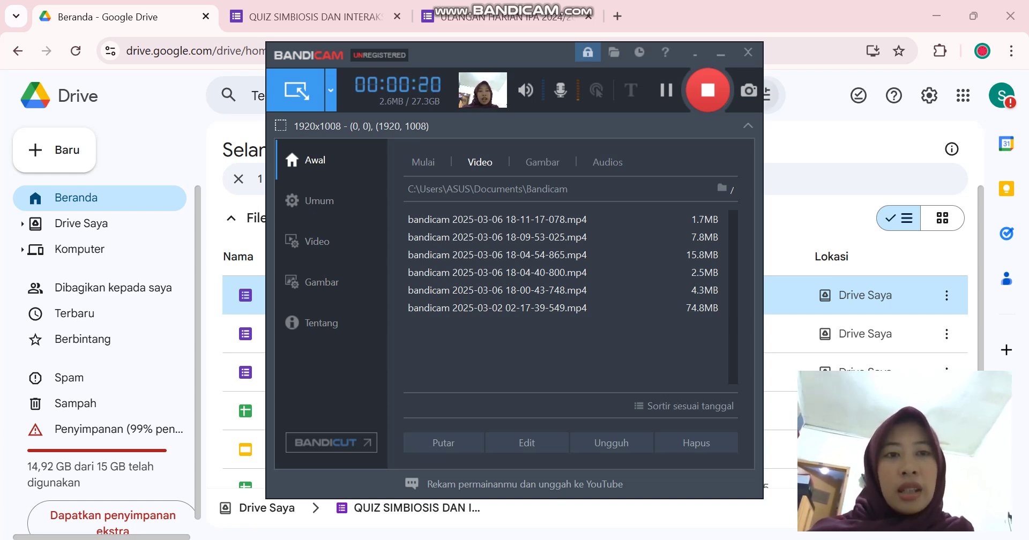
{"action": "key", "text": "alt+Tab"}
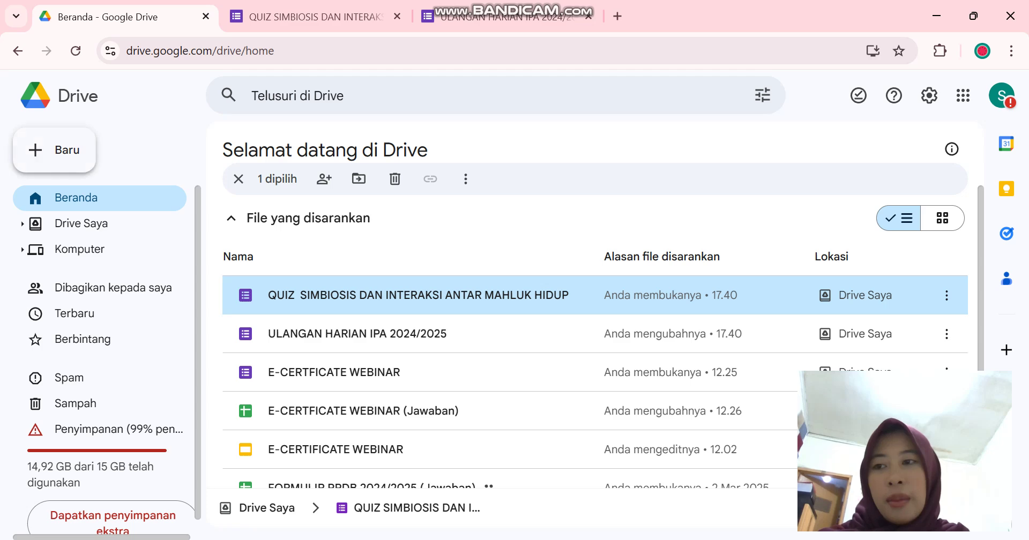
{"action": "key", "text": "alt+c"}
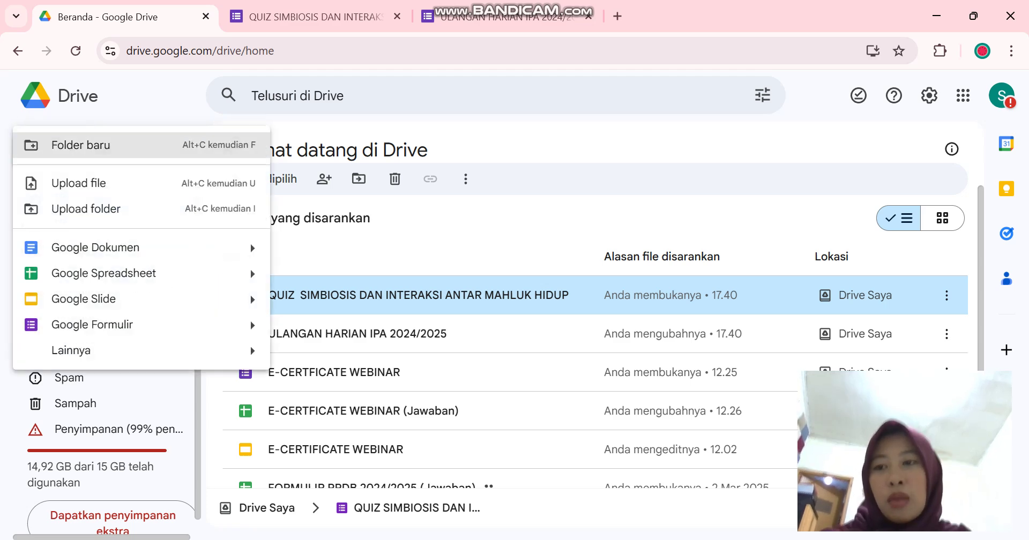
{"action": "key", "text": "f"}
{"action": "key", "text": "BackSpace"}
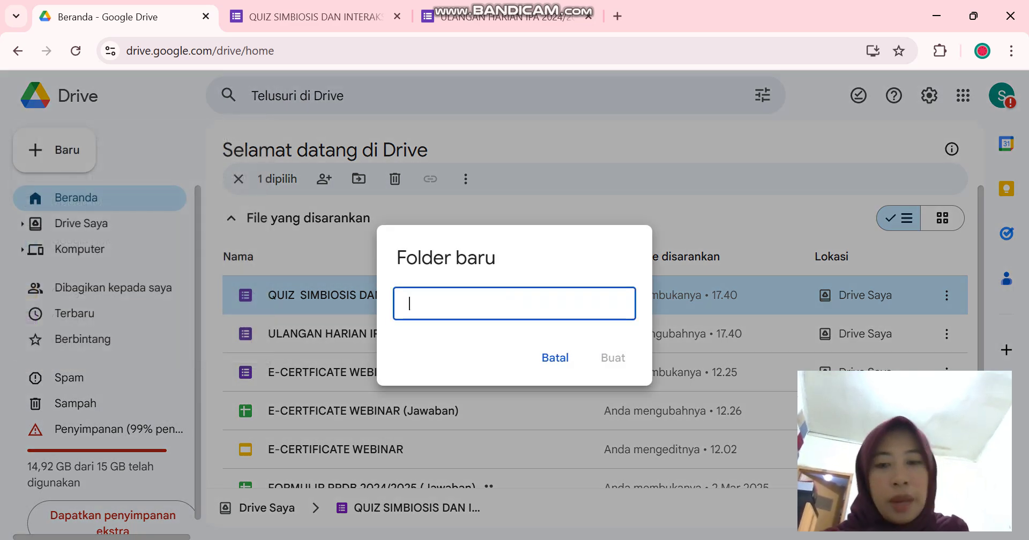
{"action": "type", "text": "ULANGAN HARIAN"}
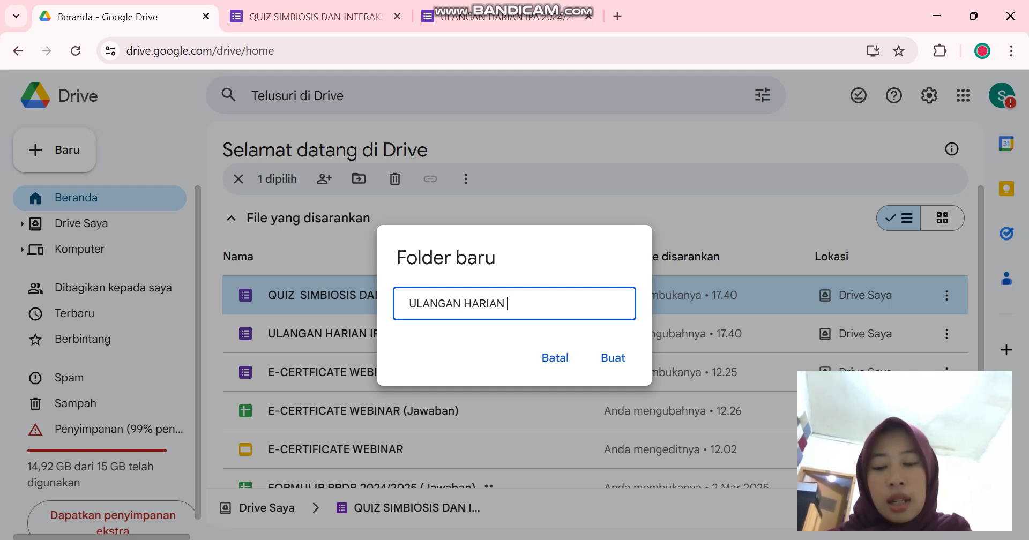
{"action": "type", "text": " IPA 24/25"}
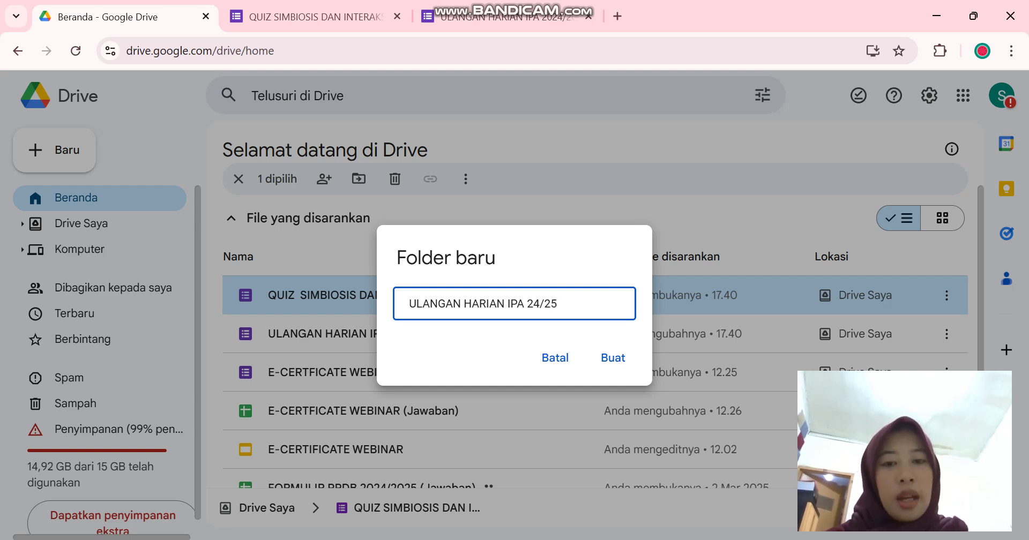
{"action": "left_click", "coordinate": [555, 358]}
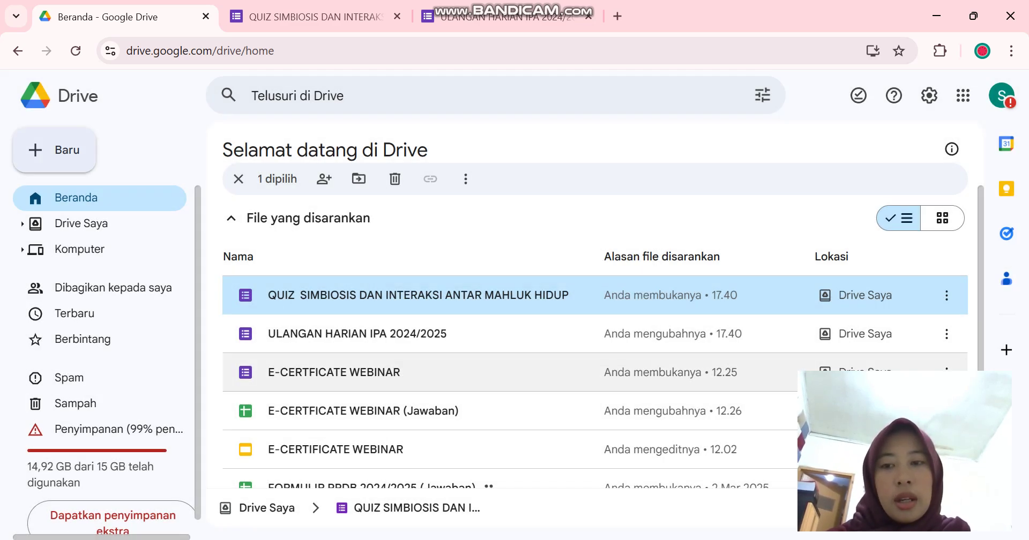
- Open the ULANGAN HARIAN IPA 2024/2025 form from Drive, and also the QUIZ SIMBIOSIS DAN INTERAKSI ANTAR MAHLUK HIDUP form
{"action": "scroll", "coordinate": [555, 358], "scroll_direction": "down", "scroll_amount": 2}
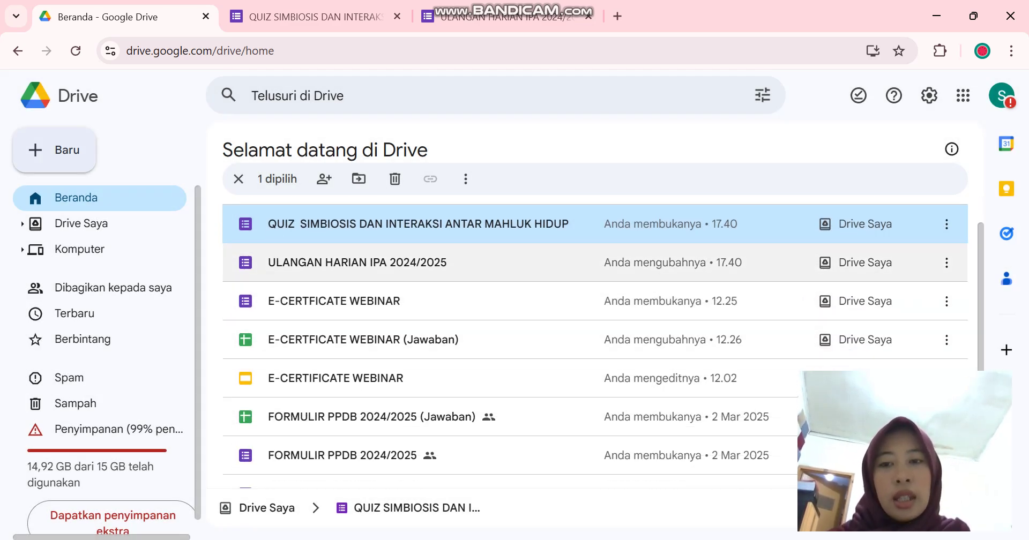
{"action": "double_click", "coordinate": [418, 263]}
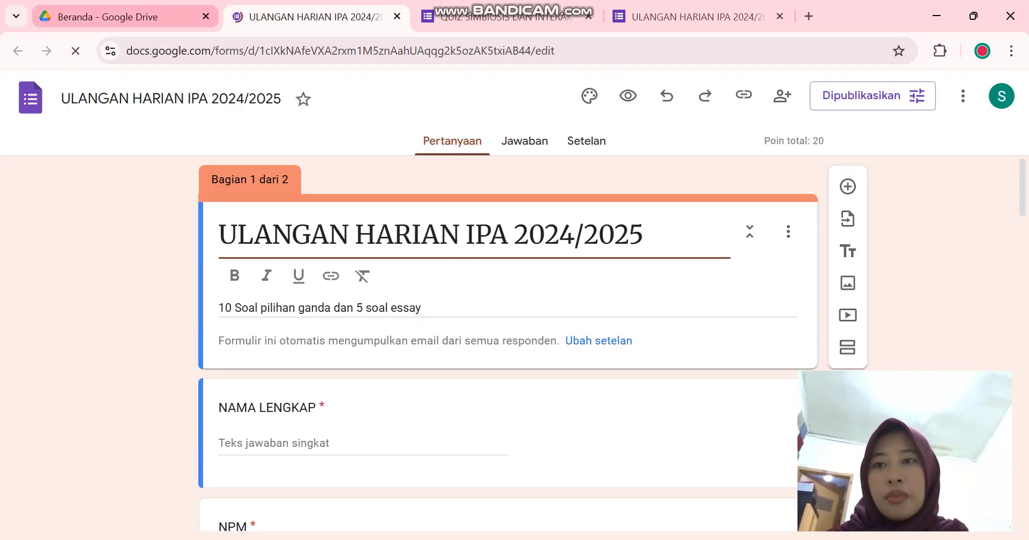
{"action": "key", "text": "ctrl+1"}
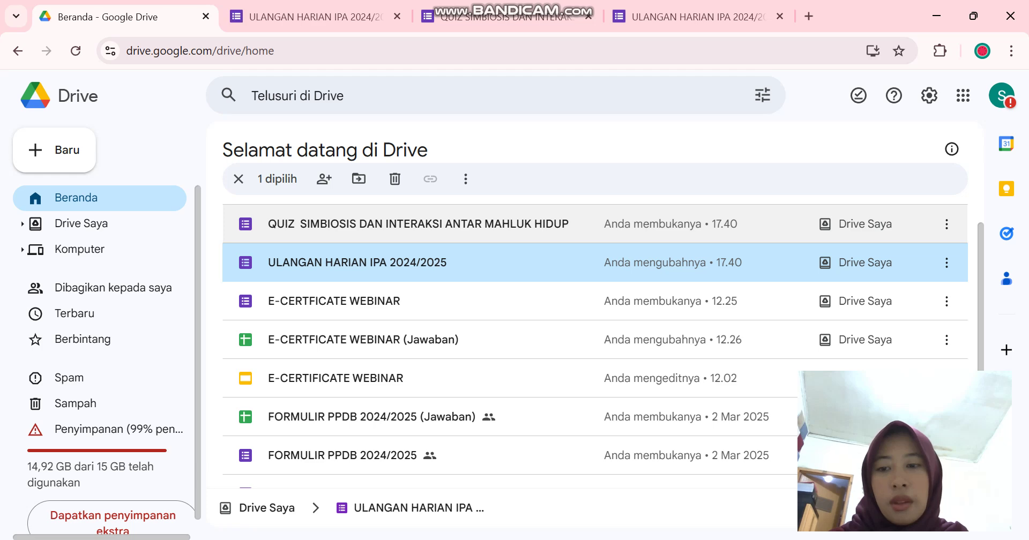
{"action": "double_click", "coordinate": [418, 224]}
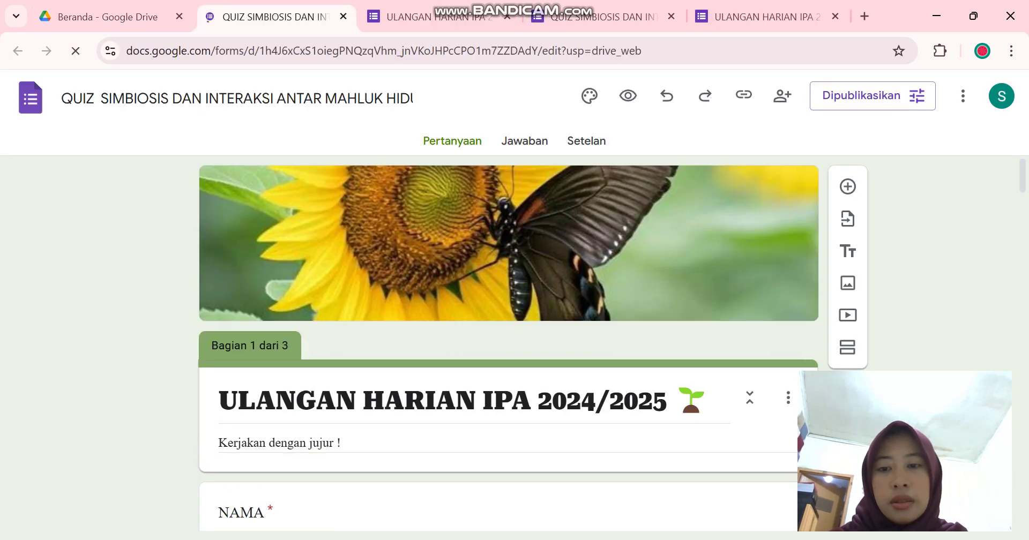
{"action": "scroll", "coordinate": [508, 343], "scroll_direction": "down", "scroll_amount": 2}
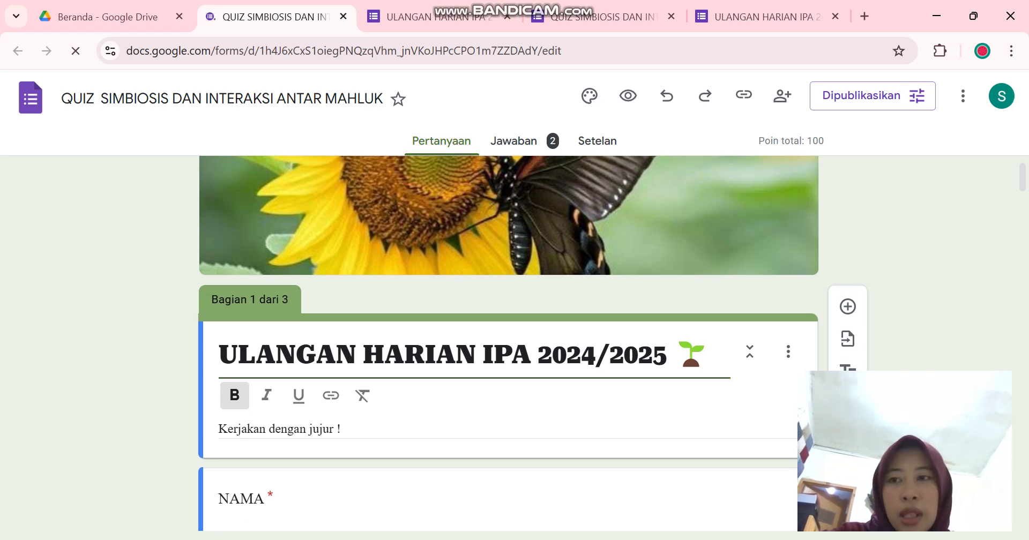
{"action": "left_click", "coordinate": [86, 98]}
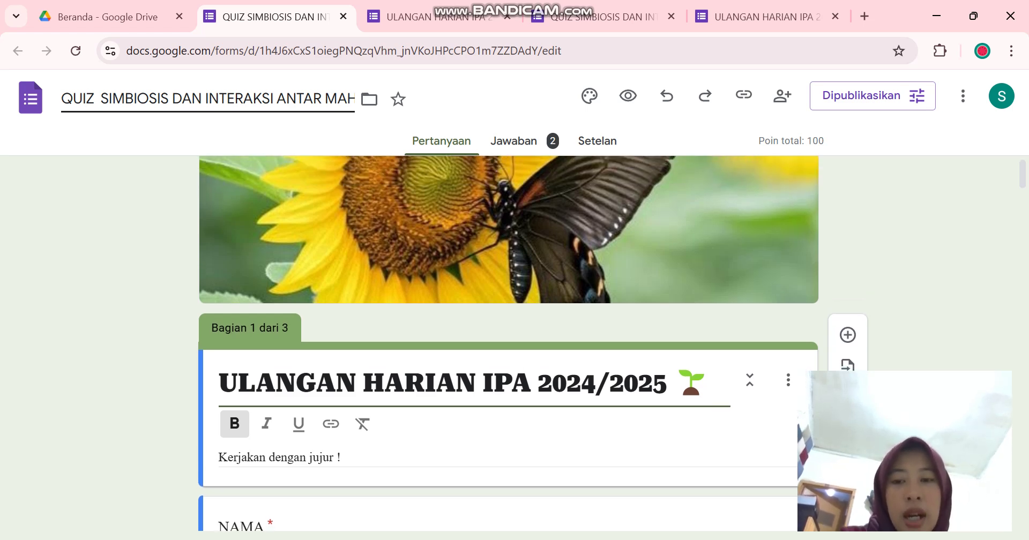
- Add a blank question above the NAMA question and delete it again
{"action": "scroll", "coordinate": [508, 343], "scroll_direction": "down", "scroll_amount": 3}
{"action": "scroll", "coordinate": [508, 343], "scroll_direction": "down", "scroll_amount": 2}
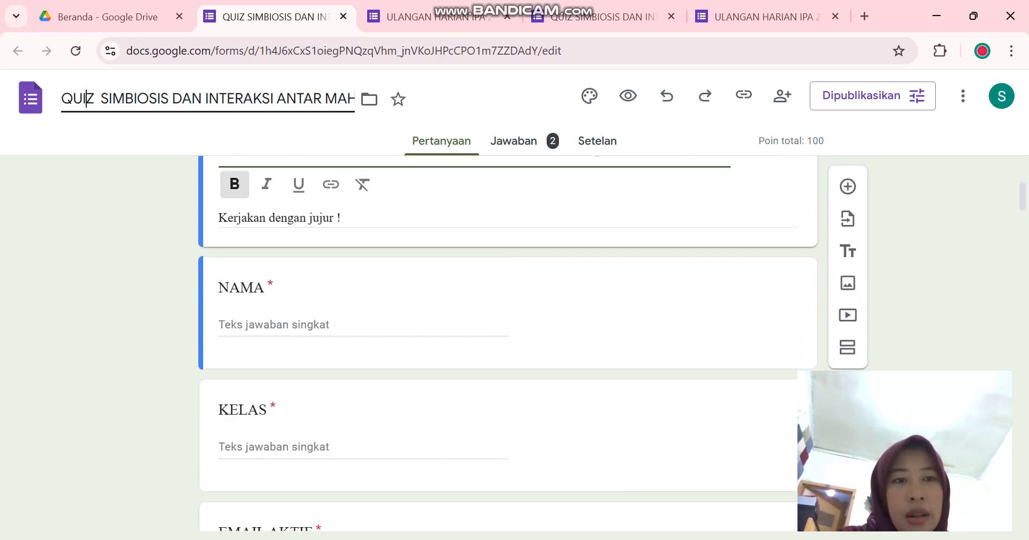
{"action": "left_click", "coordinate": [847, 186]}
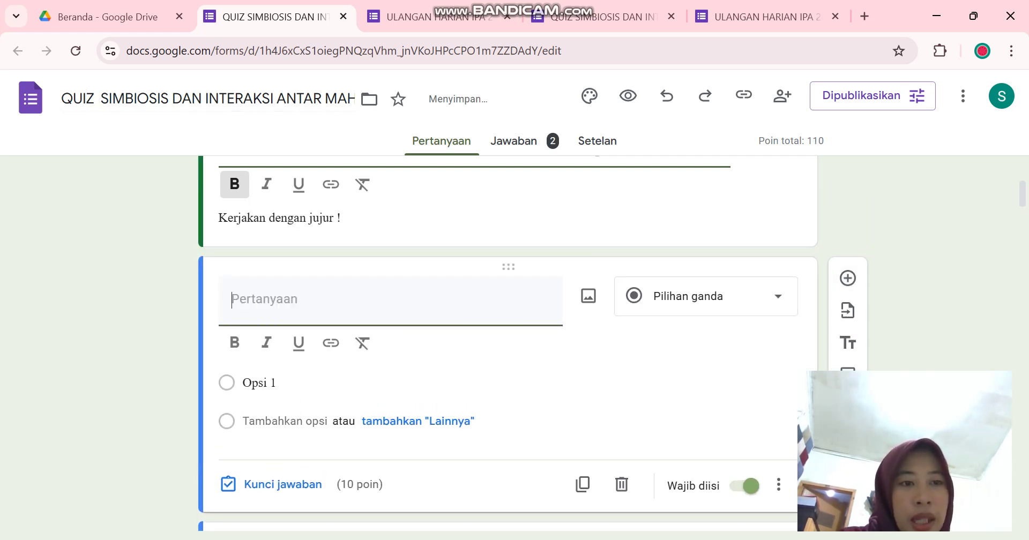
{"action": "left_click", "coordinate": [622, 484]}
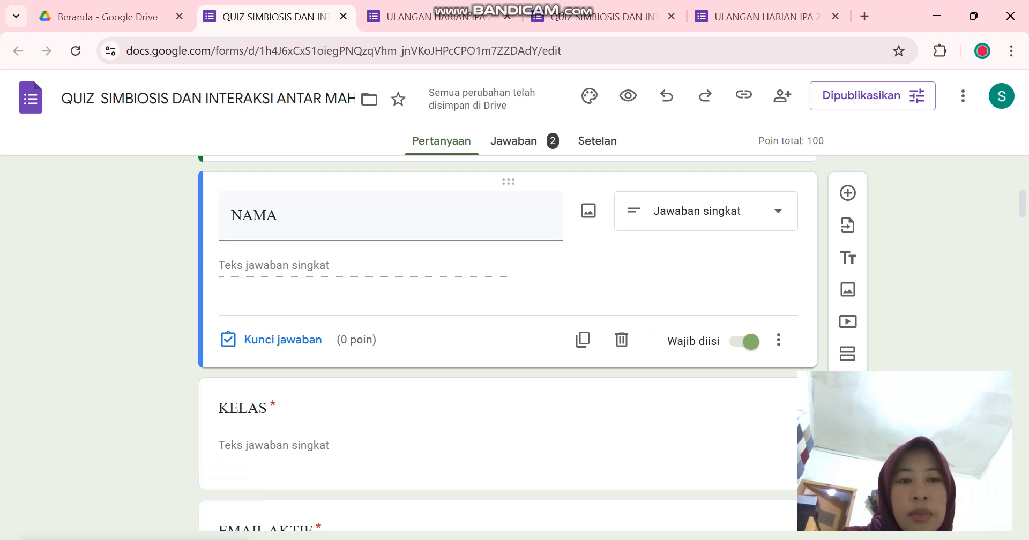
- Open question 1 in section 2 for editing and look at the available question types, keeping Pilihan ganda
{"action": "scroll", "coordinate": [508, 343], "scroll_direction": "down", "scroll_amount": 6}
{"action": "scroll", "coordinate": [509, 343], "scroll_direction": "down", "scroll_amount": 1}
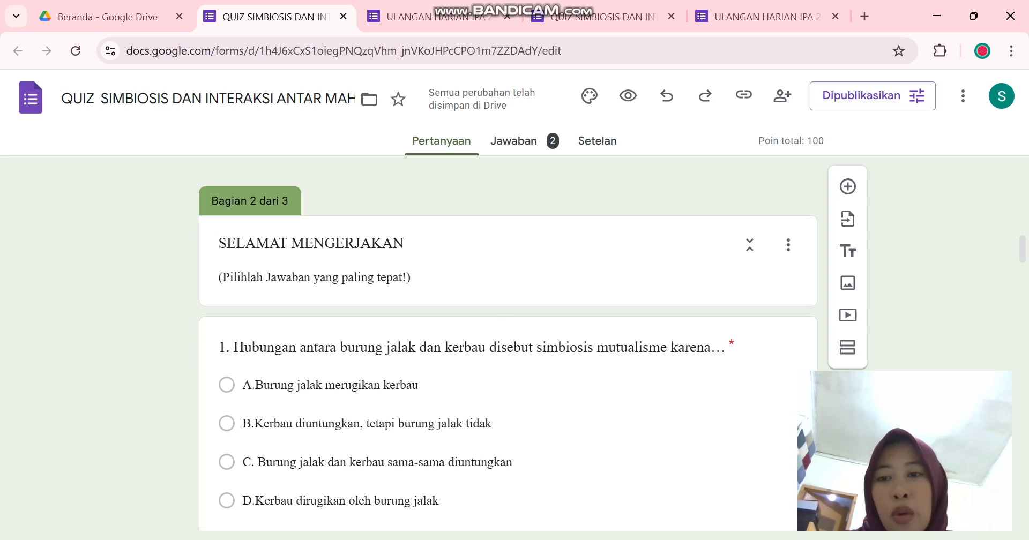
{"action": "scroll", "coordinate": [509, 343], "scroll_direction": "down", "scroll_amount": 1}
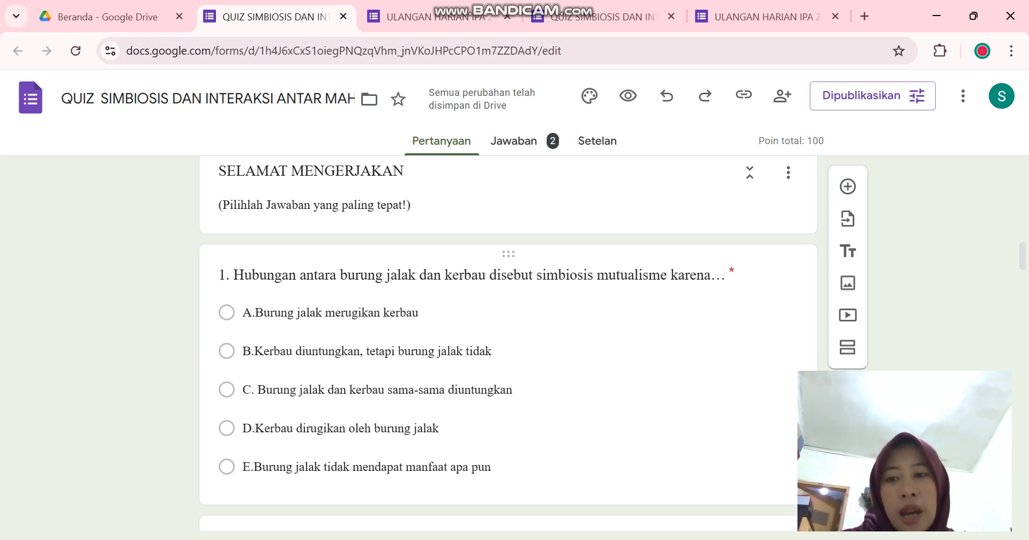
{"action": "left_click", "coordinate": [330, 312]}
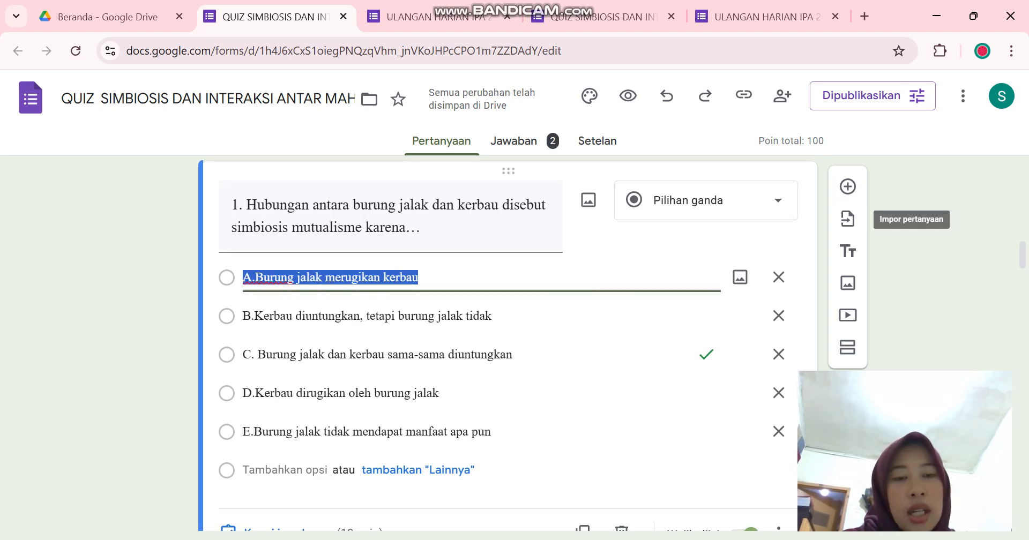
{"action": "left_click", "coordinate": [706, 200]}
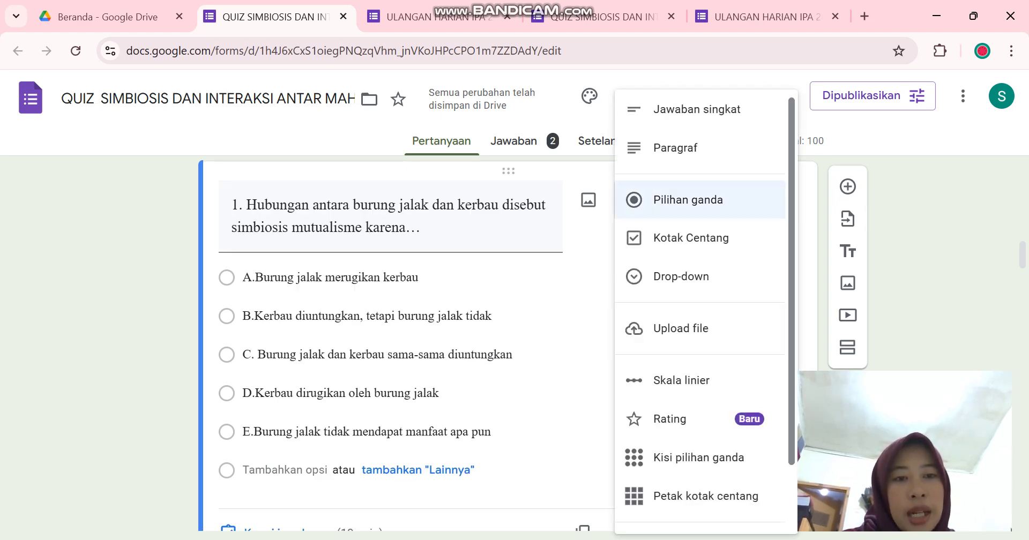
{"action": "left_click", "coordinate": [706, 200]}
- Open question 4 about the remora and the shark and look at the sources available for inserting an image
{"action": "scroll", "coordinate": [507, 343], "scroll_direction": "down", "scroll_amount": 7}
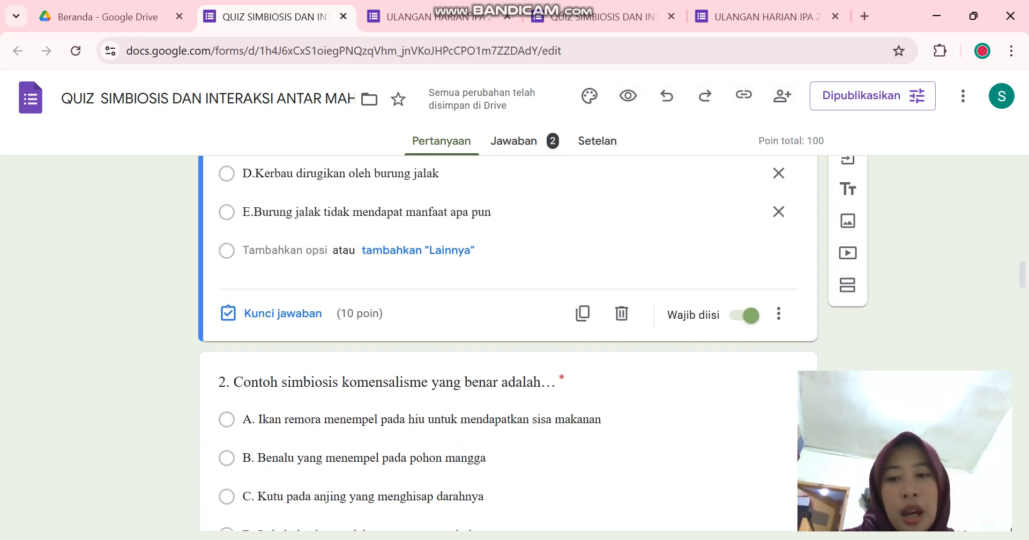
{"action": "scroll", "coordinate": [506, 343], "scroll_direction": "down", "scroll_amount": 10}
{"action": "scroll", "coordinate": [506, 343], "scroll_direction": "up", "scroll_amount": 7}
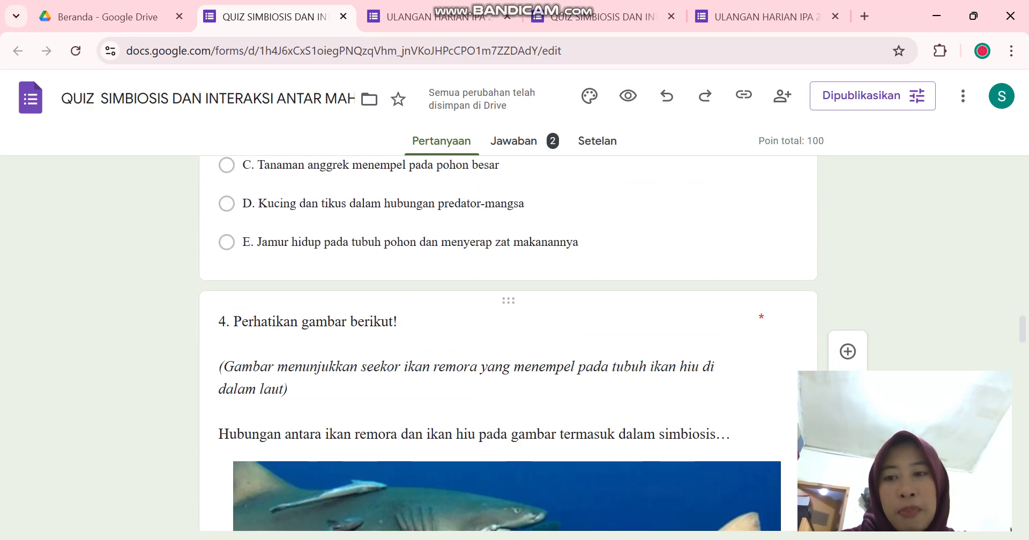
{"action": "scroll", "coordinate": [507, 343], "scroll_direction": "down", "scroll_amount": 4}
{"action": "scroll", "coordinate": [506, 343], "scroll_direction": "up", "scroll_amount": 7}
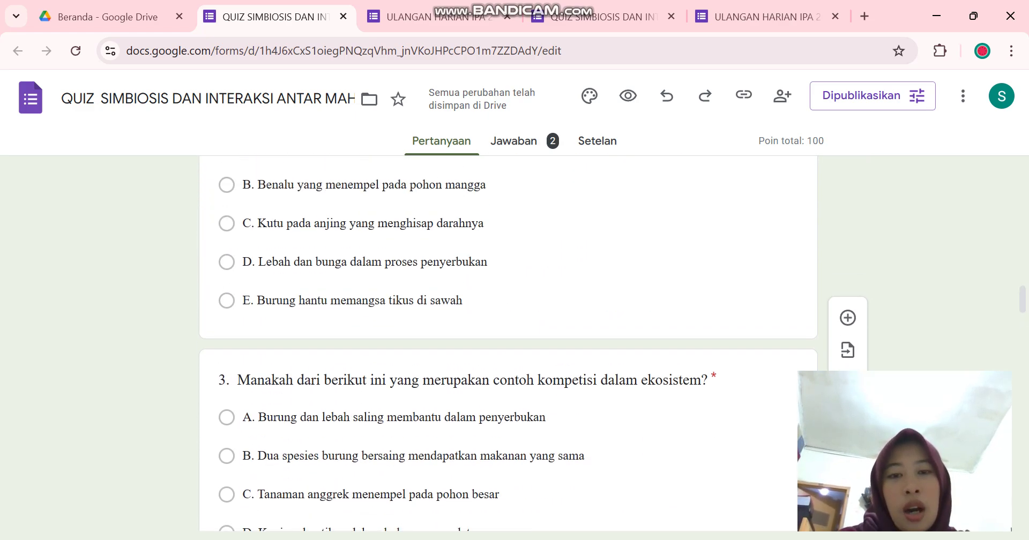
{"action": "scroll", "coordinate": [506, 343], "scroll_direction": "down", "scroll_amount": 10}
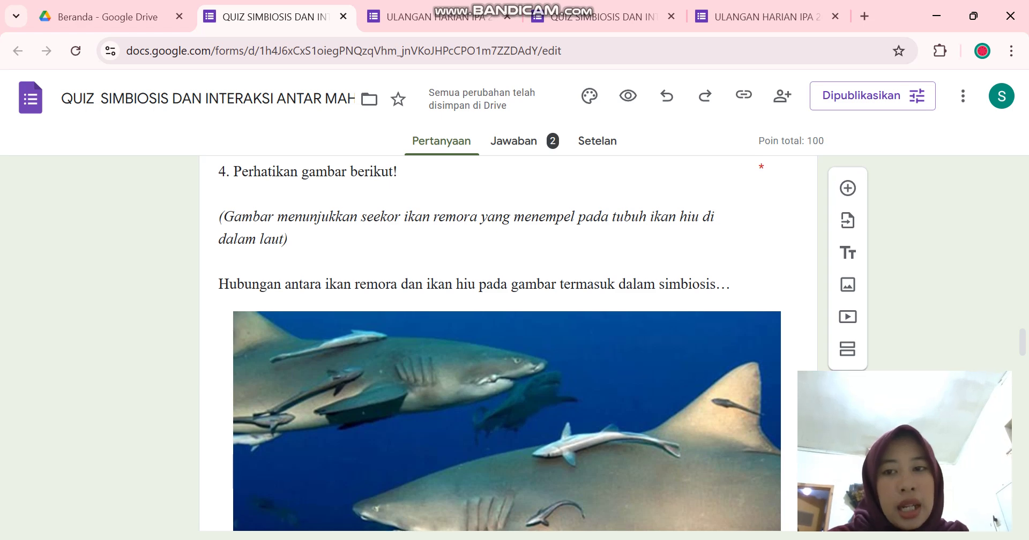
{"action": "triple_click", "coordinate": [471, 282]}
{"action": "scroll", "coordinate": [364, 227], "scroll_direction": "down", "scroll_amount": 1}
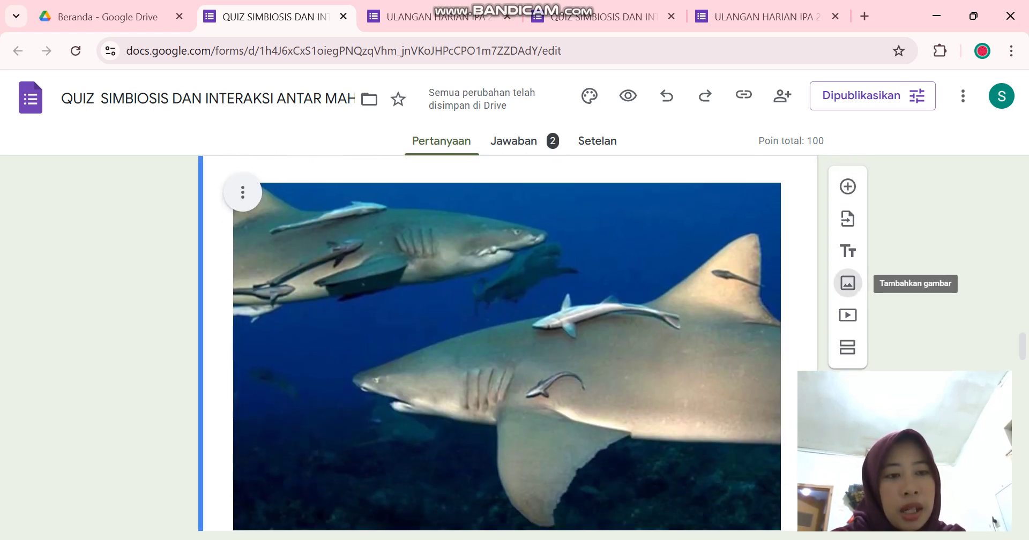
{"action": "left_click", "coordinate": [848, 282]}
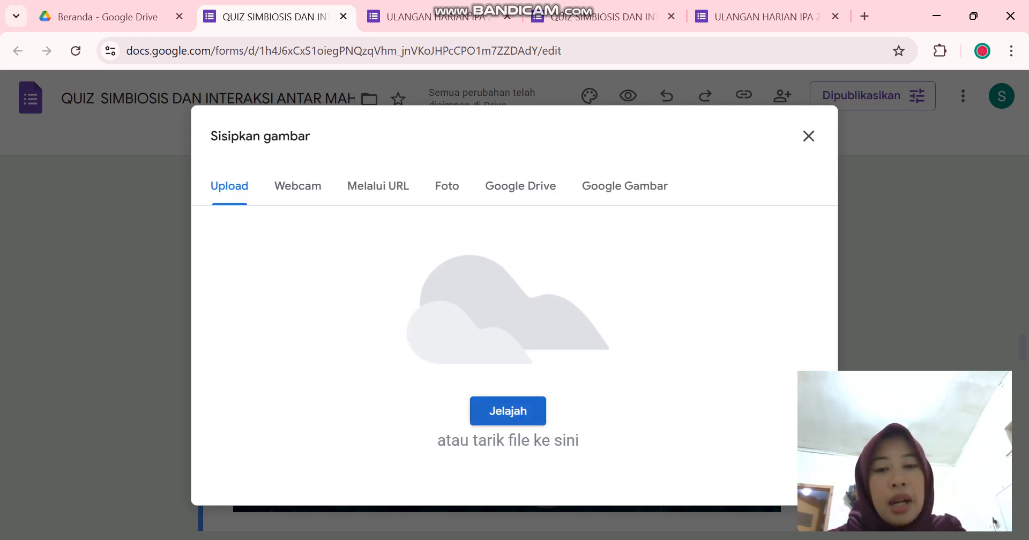
{"action": "left_click", "coordinate": [808, 136]}
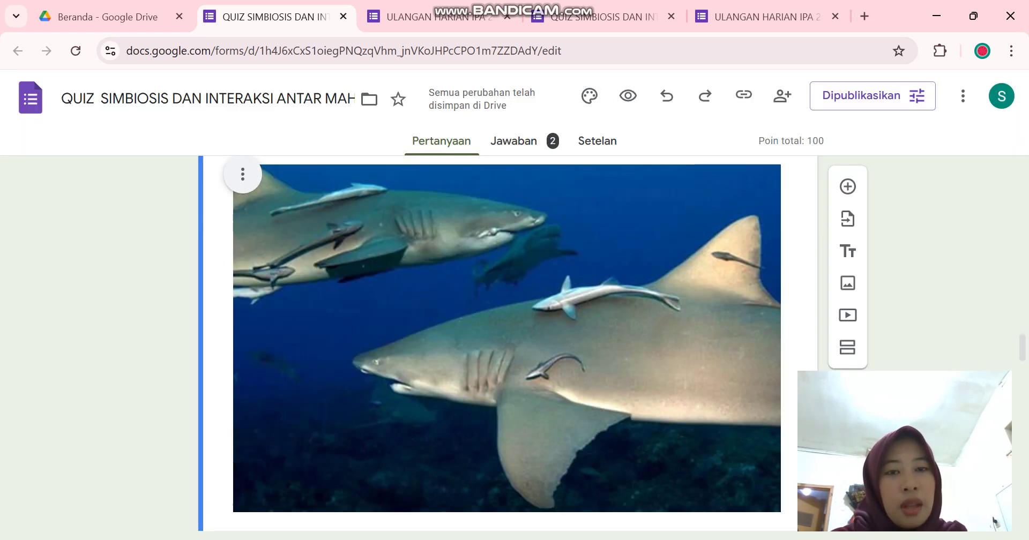
- Review question 4's text and answer options, and look at the video insertion dialog near the bee and flower video above question 5
{"action": "scroll", "coordinate": [504, 343], "scroll_direction": "up", "scroll_amount": 5}
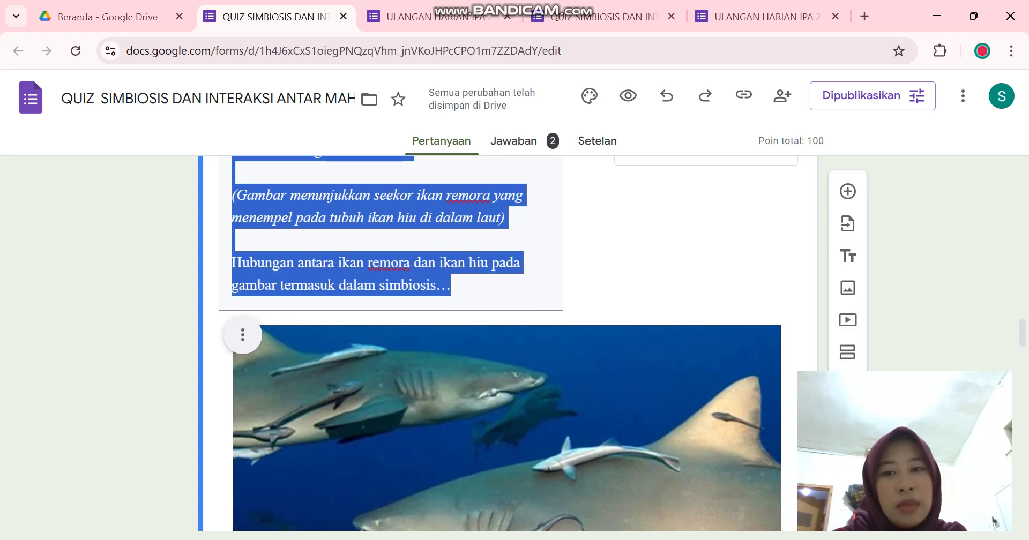
{"action": "scroll", "coordinate": [504, 343], "scroll_direction": "down", "scroll_amount": 1}
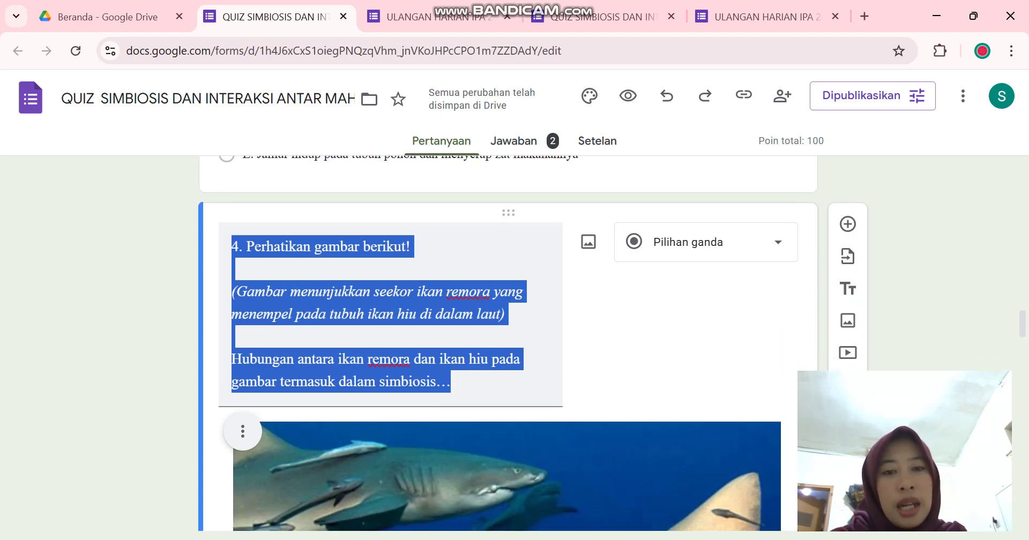
{"action": "scroll", "coordinate": [504, 343], "scroll_direction": "down", "scroll_amount": 2}
{"action": "scroll", "coordinate": [504, 343], "scroll_direction": "down", "scroll_amount": 7}
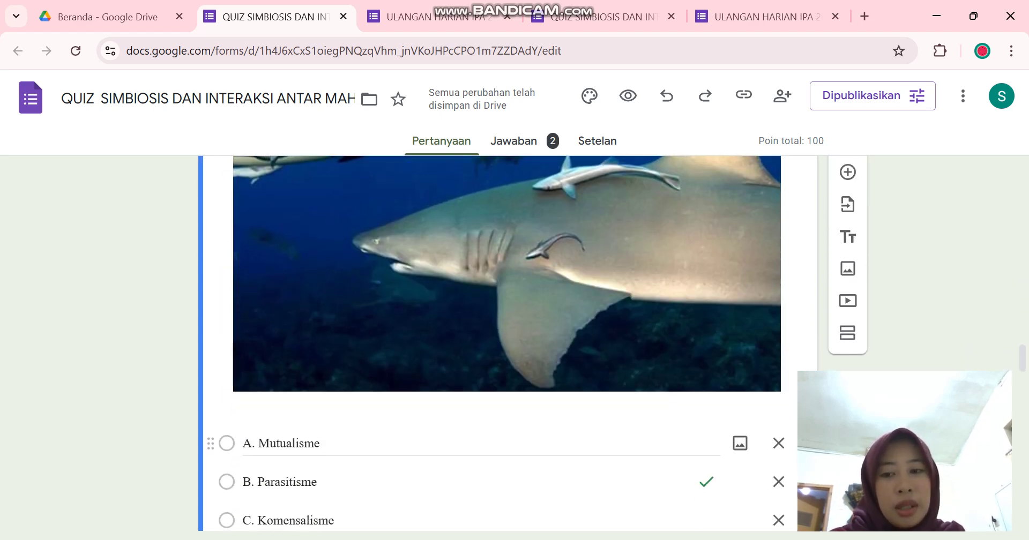
{"action": "scroll", "coordinate": [503, 343], "scroll_direction": "down", "scroll_amount": 1}
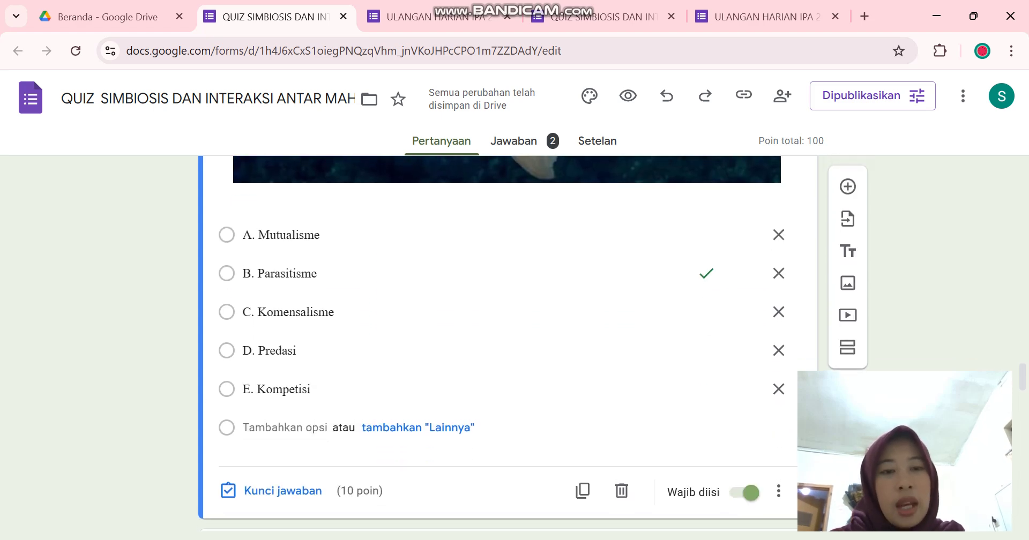
{"action": "scroll", "coordinate": [504, 344], "scroll_direction": "down", "scroll_amount": 7}
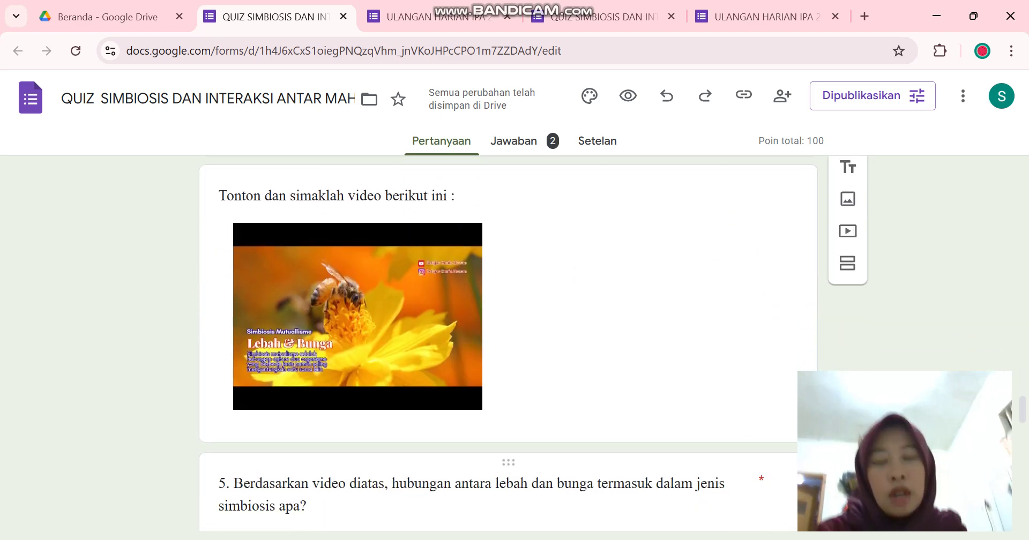
{"action": "scroll", "coordinate": [504, 343], "scroll_direction": "down", "scroll_amount": 1}
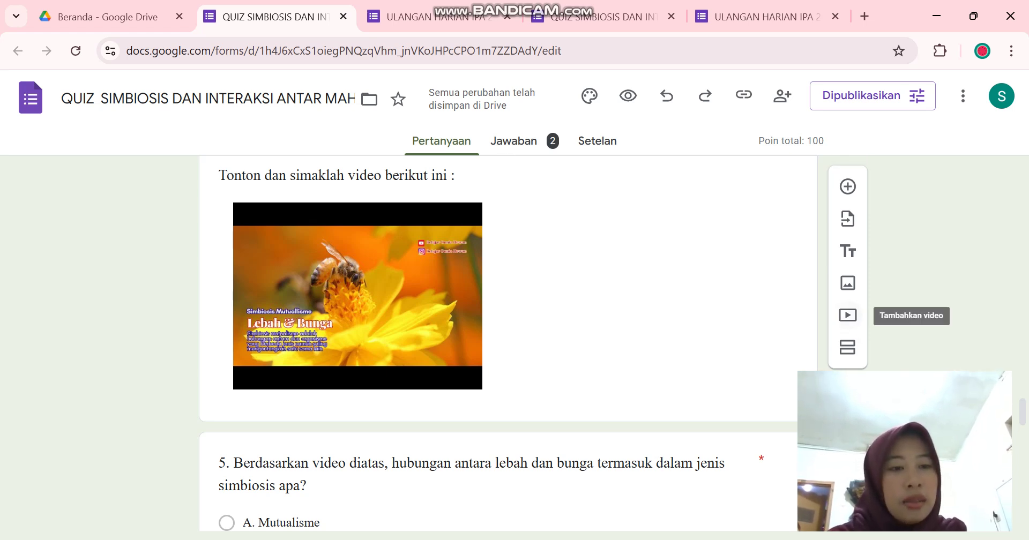
{"action": "left_click", "coordinate": [847, 316]}
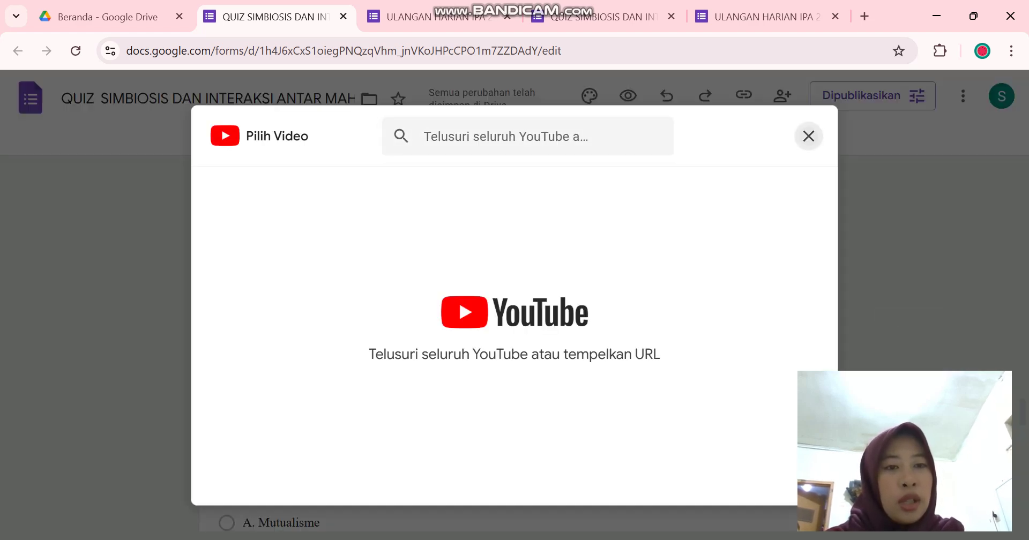
{"action": "left_click", "coordinate": [808, 136]}
{"action": "scroll", "coordinate": [508, 343], "scroll_direction": "up", "scroll_amount": 15}
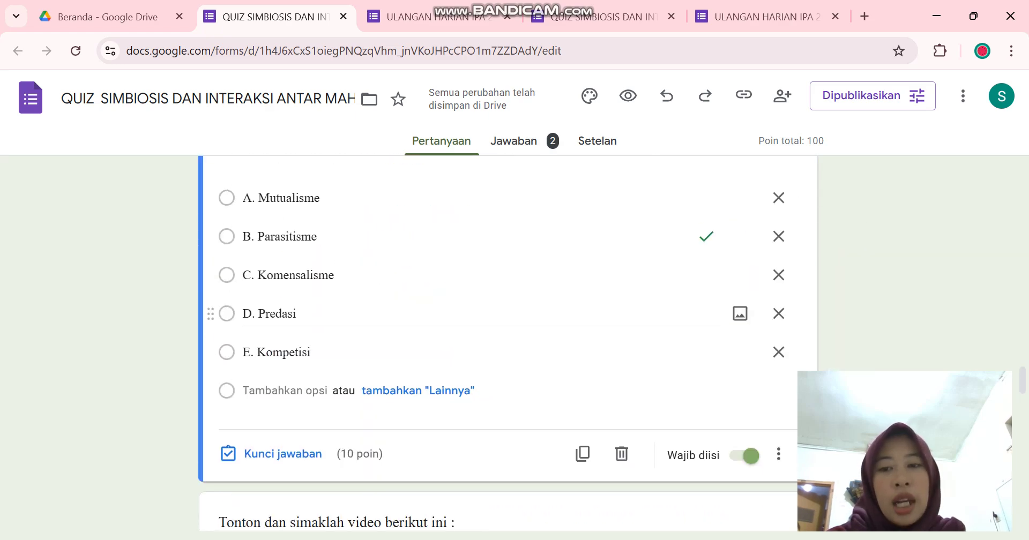
{"action": "scroll", "coordinate": [508, 343], "scroll_direction": "up", "scroll_amount": 10}
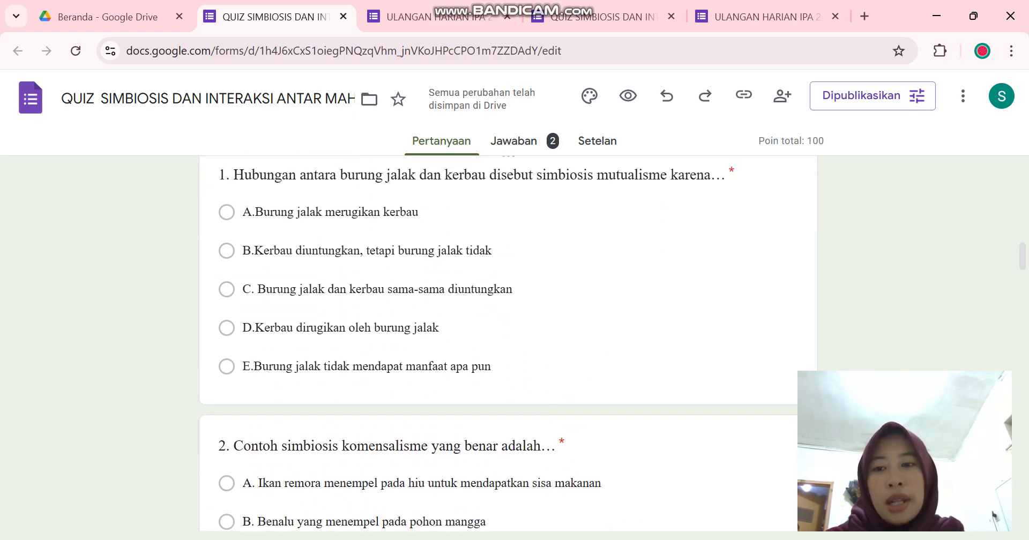
- Open question 1 in section 2 and examine its answer key and point value, then close the key
{"action": "scroll", "coordinate": [508, 343], "scroll_direction": "down", "scroll_amount": 4}
{"action": "left_click", "coordinate": [421, 329]}
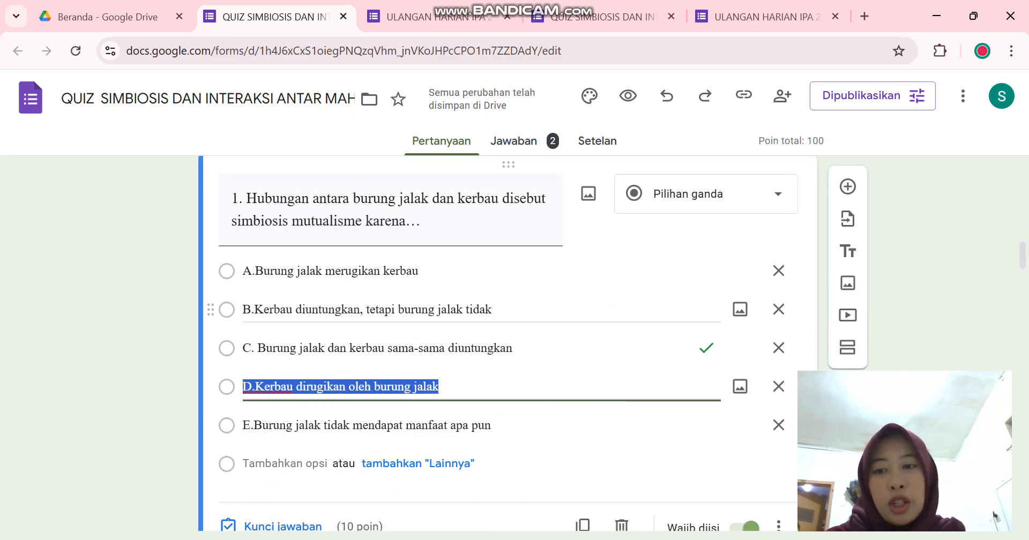
{"action": "scroll", "coordinate": [421, 332], "scroll_direction": "down", "scroll_amount": 2}
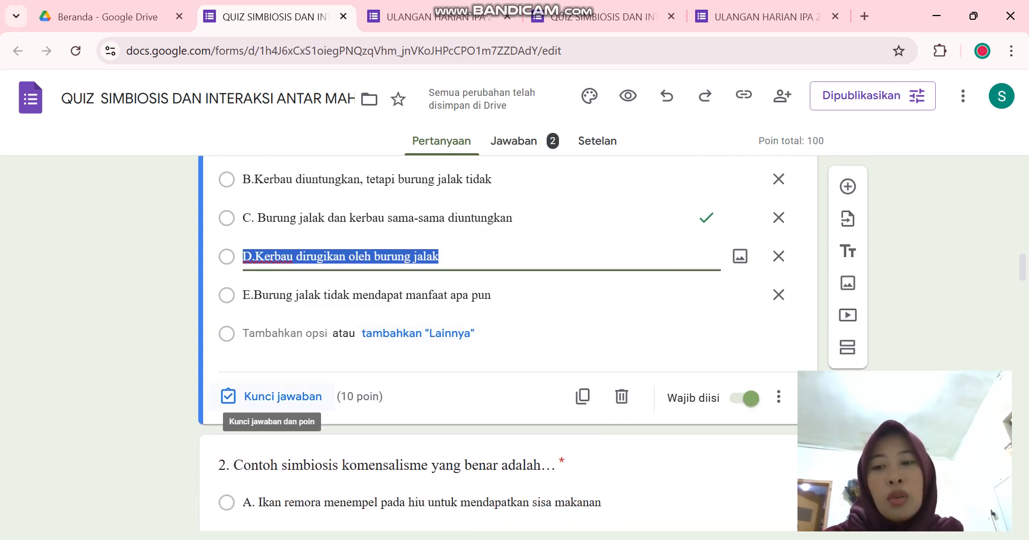
{"action": "left_click", "coordinate": [271, 397]}
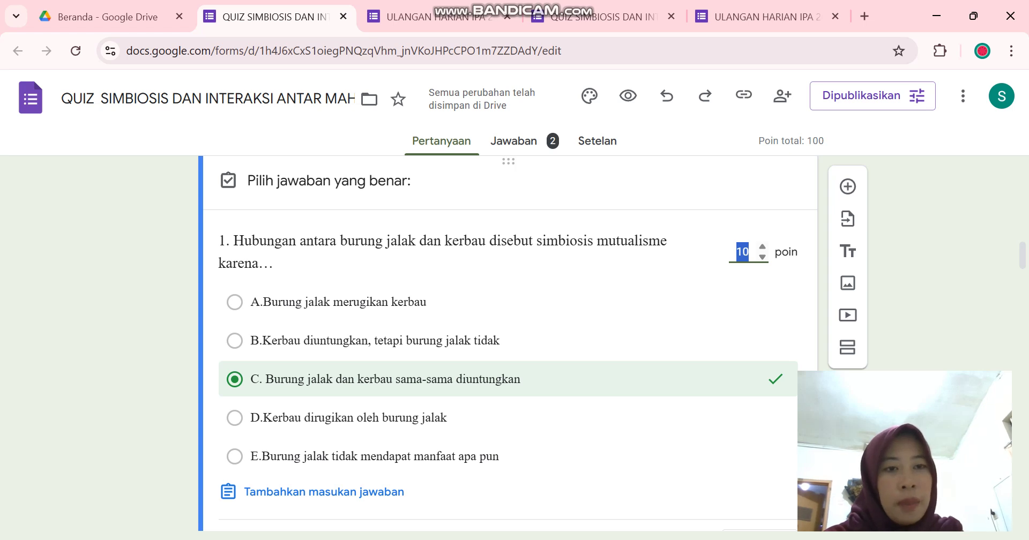
{"action": "scroll", "coordinate": [748, 252], "scroll_direction": "up", "scroll_amount": 1}
{"action": "scroll", "coordinate": [748, 252], "scroll_direction": "down", "scroll_amount": 3}
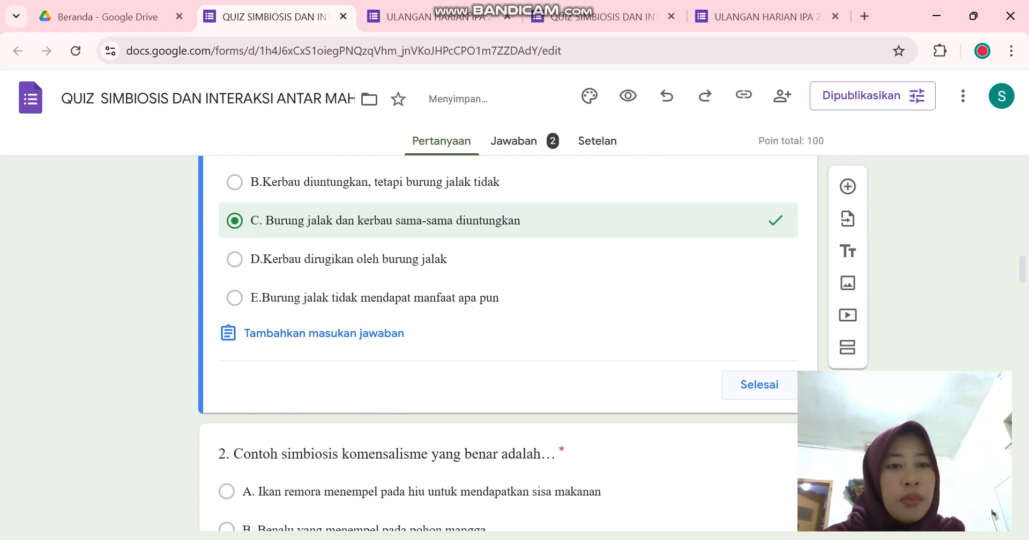
{"action": "left_click", "coordinate": [759, 385]}
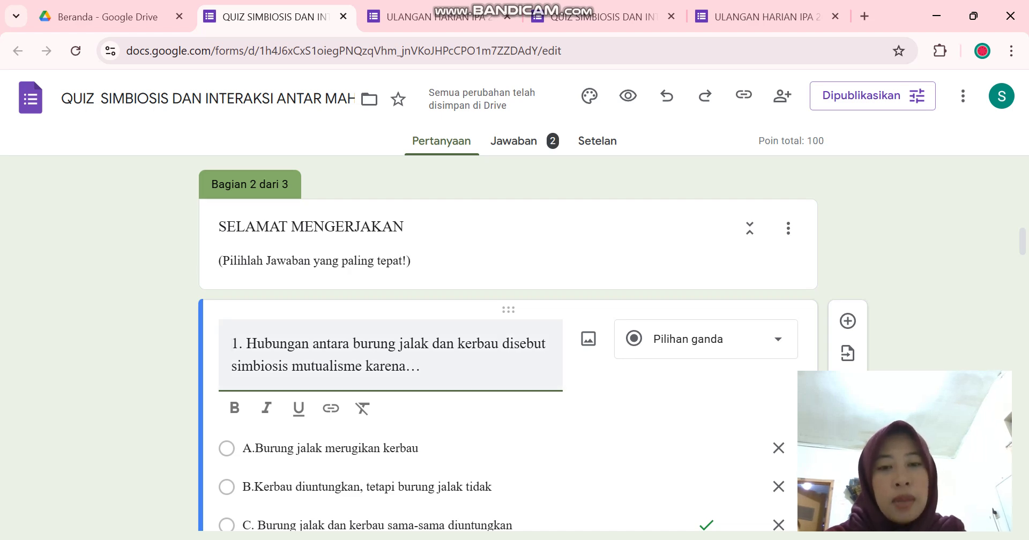
- Review the ESSAY! section's questions, opening essay question 1 to examine its question type and settings
{"action": "scroll", "coordinate": [508, 343], "scroll_direction": "down", "scroll_amount": 6}
{"action": "scroll", "coordinate": [508, 343], "scroll_direction": "down", "scroll_amount": 20}
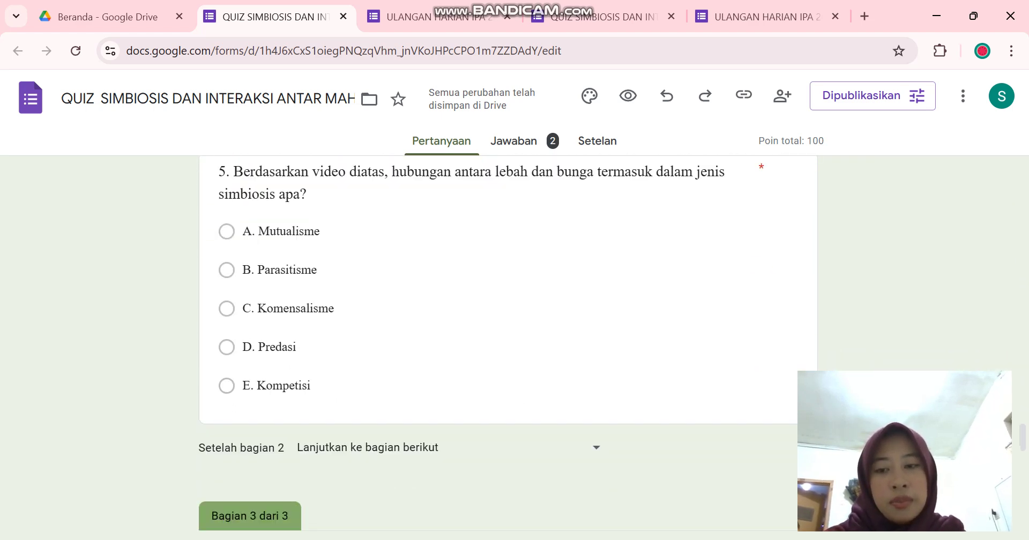
{"action": "scroll", "coordinate": [508, 344], "scroll_direction": "down", "scroll_amount": 8}
{"action": "scroll", "coordinate": [508, 343], "scroll_direction": "up", "scroll_amount": 3}
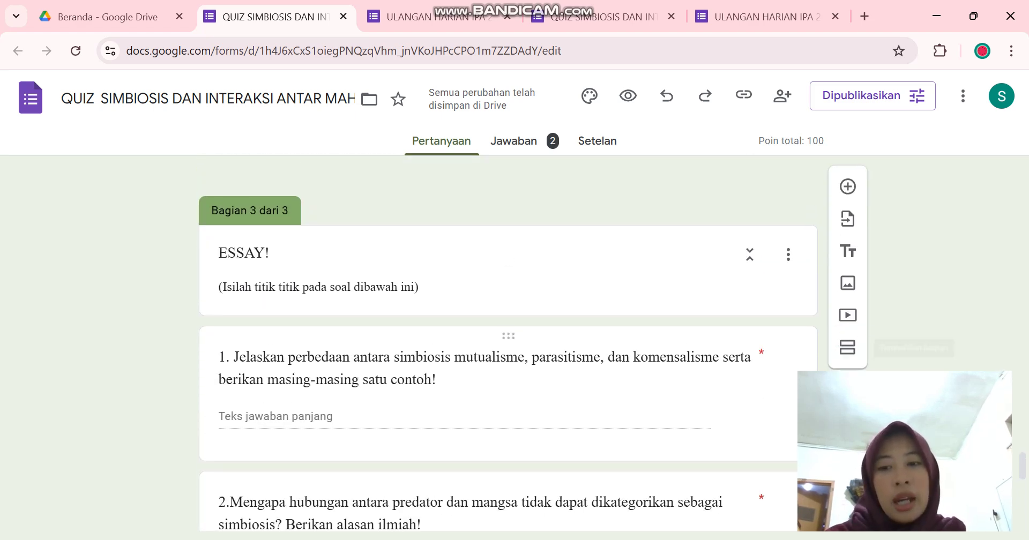
{"action": "scroll", "coordinate": [508, 343], "scroll_direction": "down", "scroll_amount": 2}
{"action": "scroll", "coordinate": [508, 300], "scroll_direction": "down", "scroll_amount": 1}
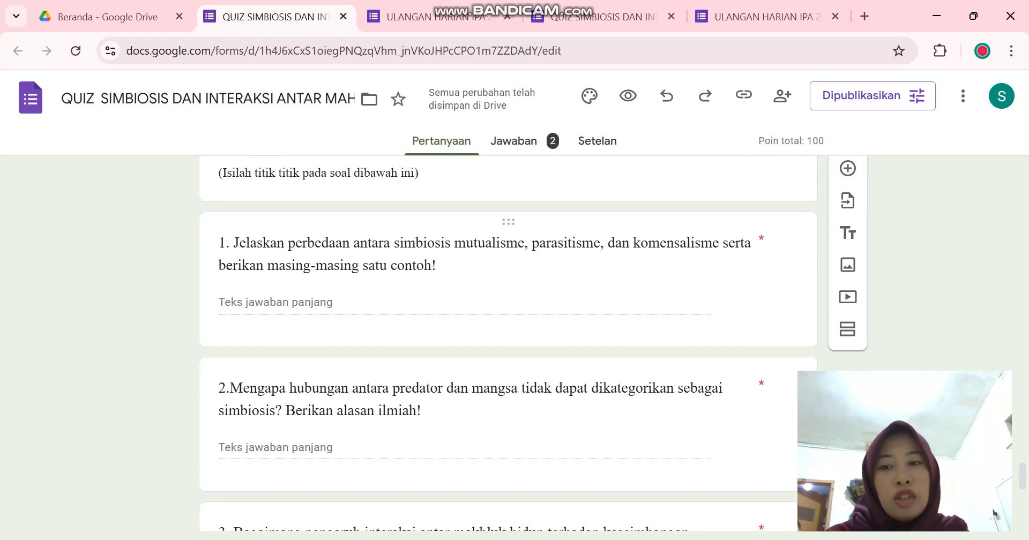
{"action": "left_click", "coordinate": [508, 289]}
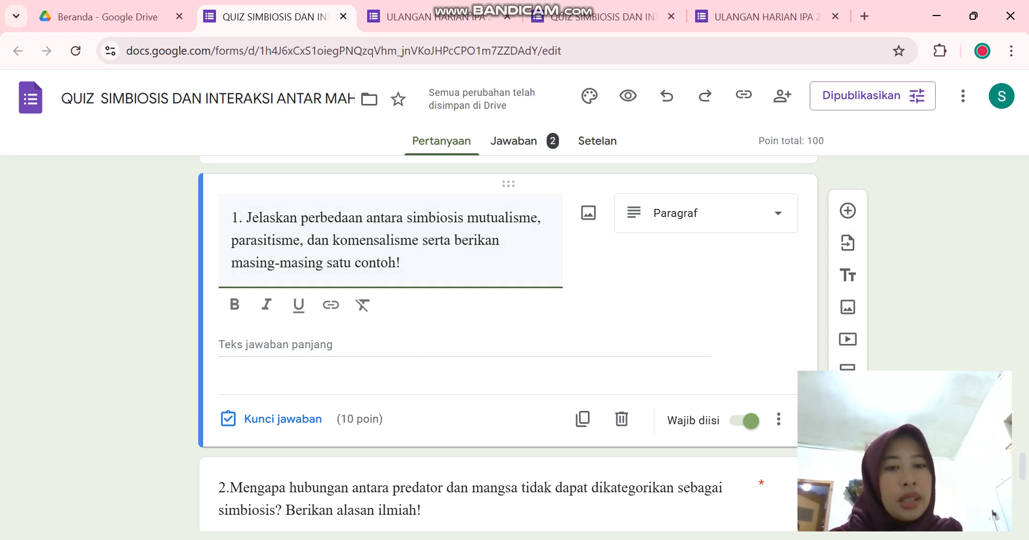
{"action": "scroll", "coordinate": [508, 343], "scroll_direction": "down", "scroll_amount": 8}
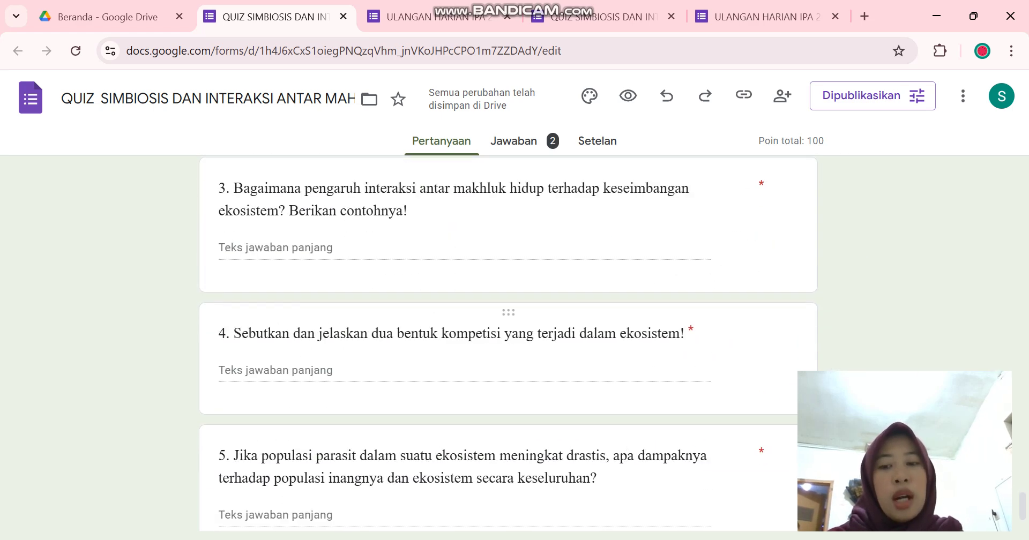
- Open the form's theme settings and examine the header, question and text fonts, including the font choices for body text
{"action": "scroll", "coordinate": [508, 343], "scroll_direction": "up", "scroll_amount": 10}
{"action": "scroll", "coordinate": [508, 343], "scroll_direction": "up", "scroll_amount": 20}
{"action": "scroll", "coordinate": [508, 343], "scroll_direction": "up", "scroll_amount": 20}
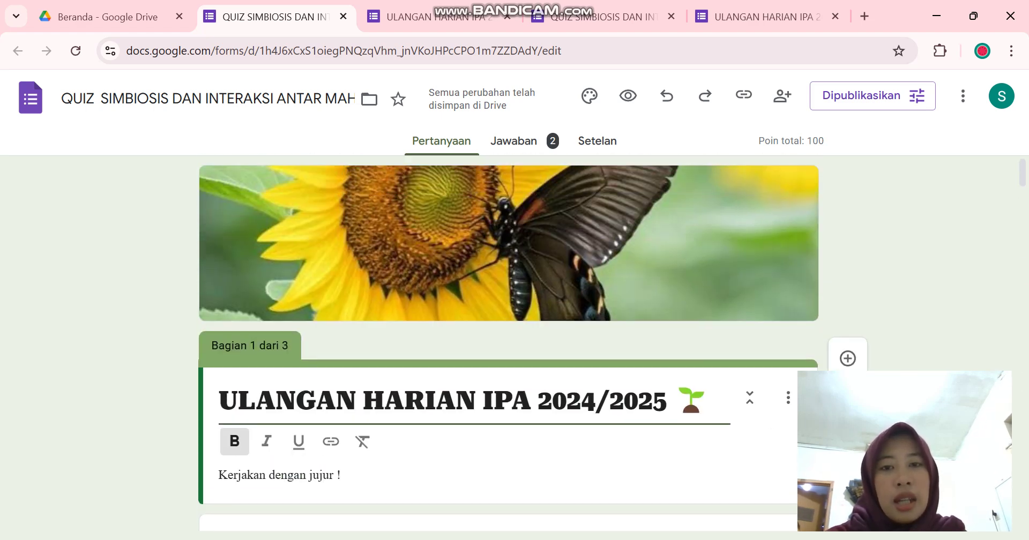
{"action": "left_click", "coordinate": [589, 96]}
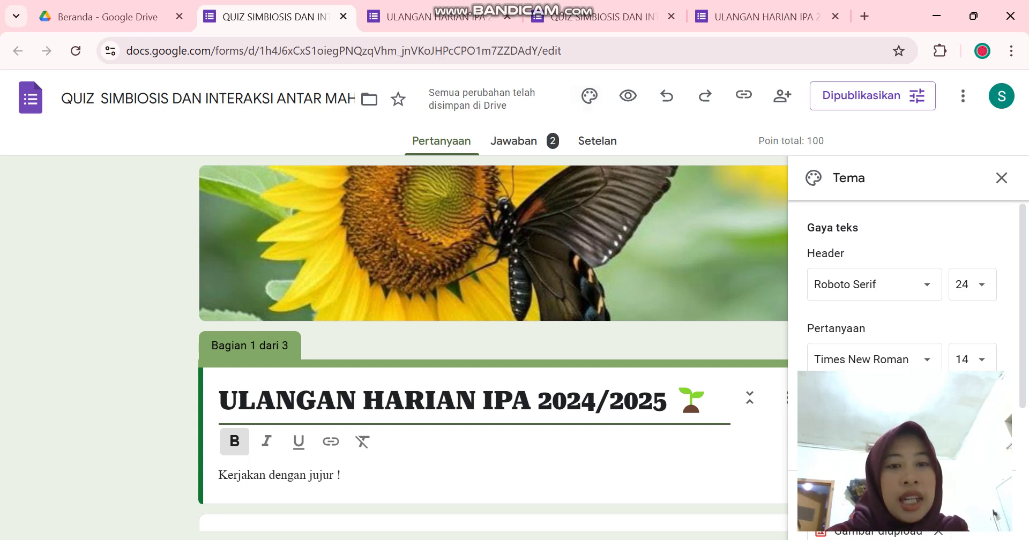
{"action": "scroll", "coordinate": [900, 300], "scroll_direction": "down", "scroll_amount": 1}
{"action": "scroll", "coordinate": [900, 300], "scroll_direction": "up", "scroll_amount": 1}
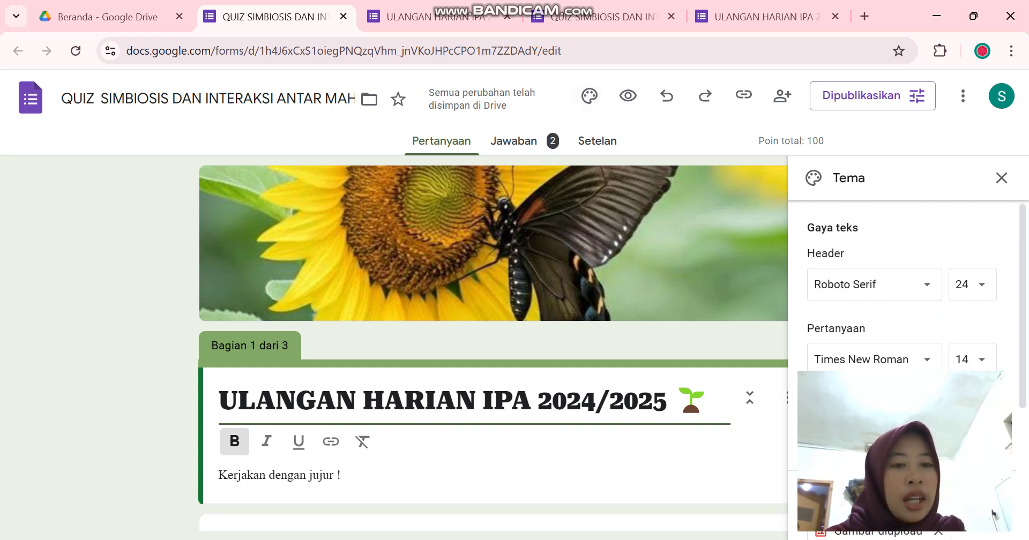
{"action": "scroll", "coordinate": [911, 305], "scroll_direction": "down", "scroll_amount": 1}
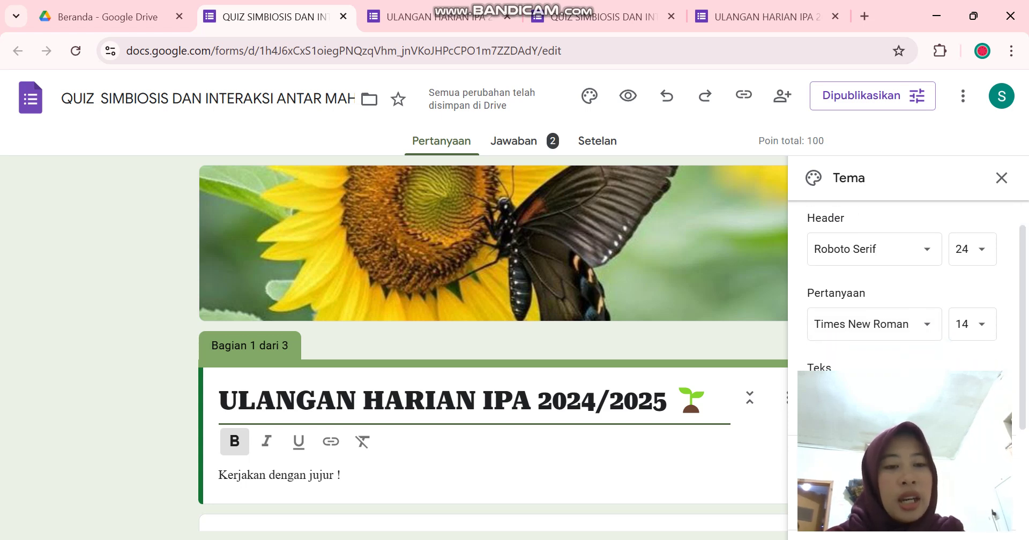
{"action": "scroll", "coordinate": [906, 284], "scroll_direction": "down", "scroll_amount": 1}
{"action": "left_click", "coordinate": [863, 301]}
{"action": "scroll", "coordinate": [905, 321], "scroll_direction": "down", "scroll_amount": 2}
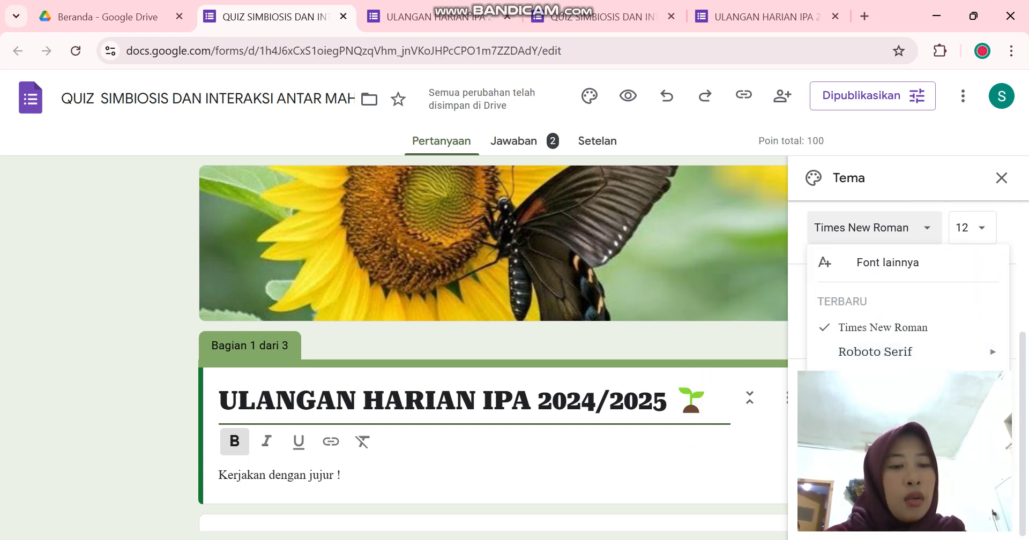
{"action": "key", "text": "Escape"}
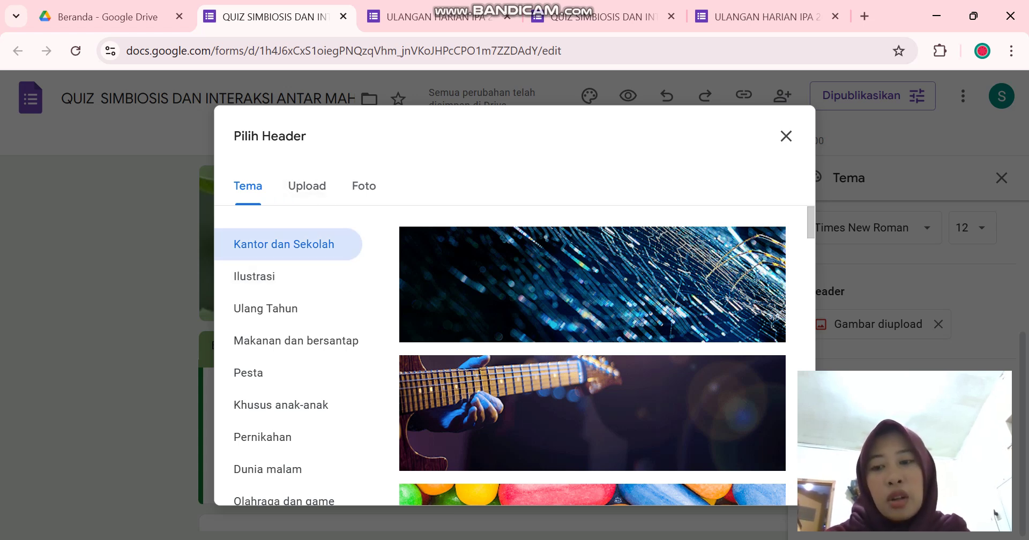
- Browse the Kantor dan Sekolah header images, then close the header chooser and the theme settings
{"action": "scroll", "coordinate": [592, 356], "scroll_direction": "down", "scroll_amount": 14}
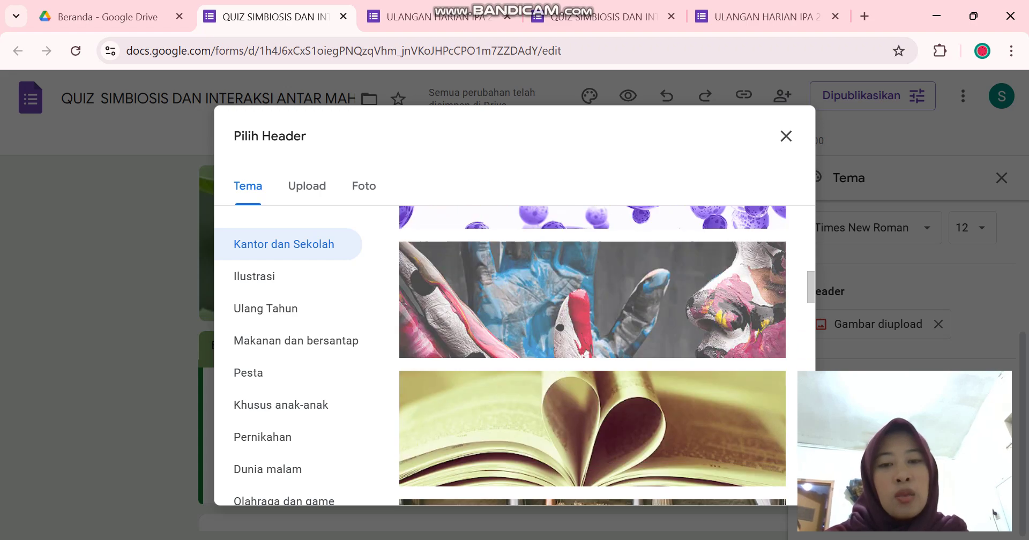
{"action": "scroll", "coordinate": [592, 356], "scroll_direction": "down", "scroll_amount": 4}
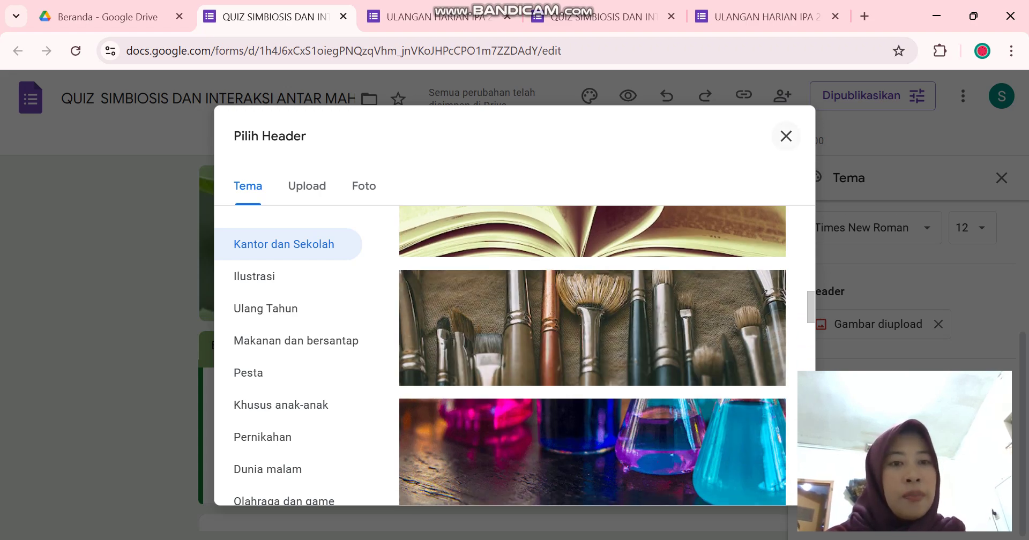
{"action": "left_click", "coordinate": [786, 136]}
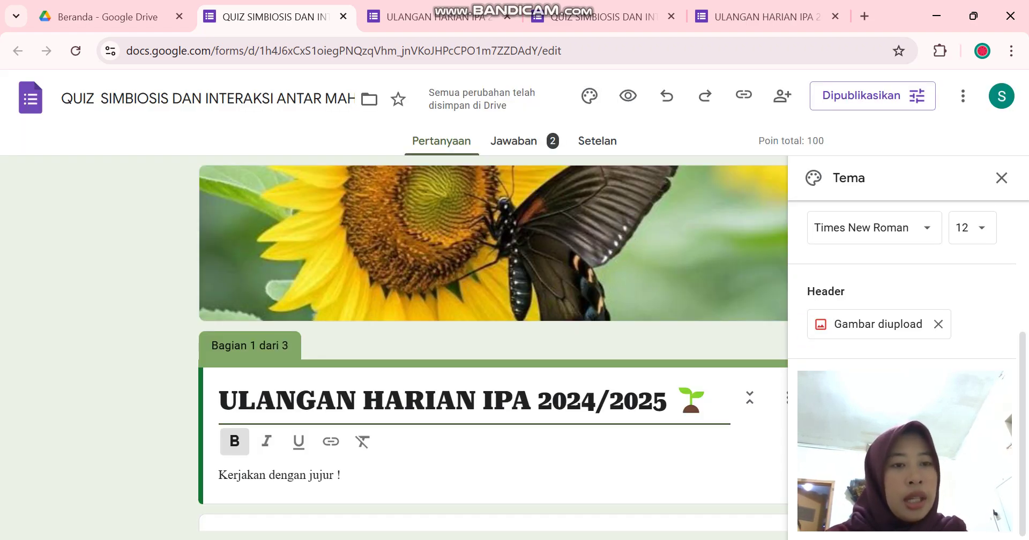
{"action": "left_click", "coordinate": [1001, 178]}
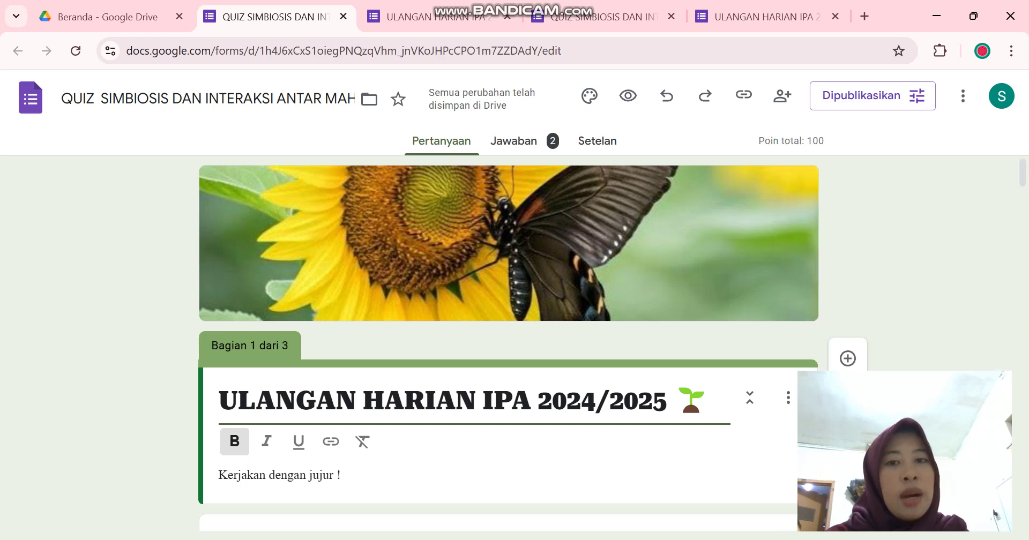
- Look at the form's response summary and review the quiz settings for grade release, respondent visibility and default points
{"action": "left_click", "coordinate": [514, 141]}
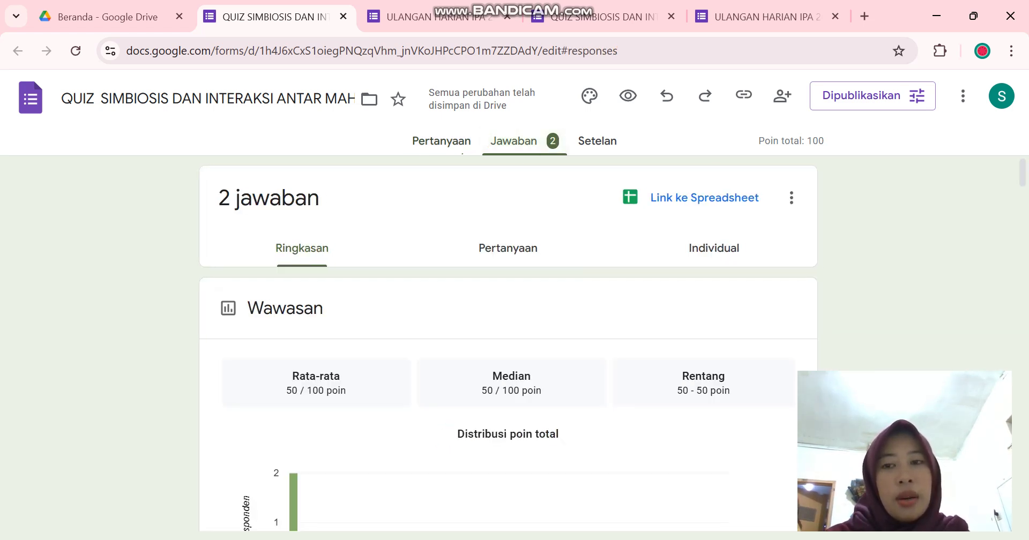
{"action": "left_click", "coordinate": [597, 141]}
{"action": "scroll", "coordinate": [508, 343], "scroll_direction": "down", "scroll_amount": 1}
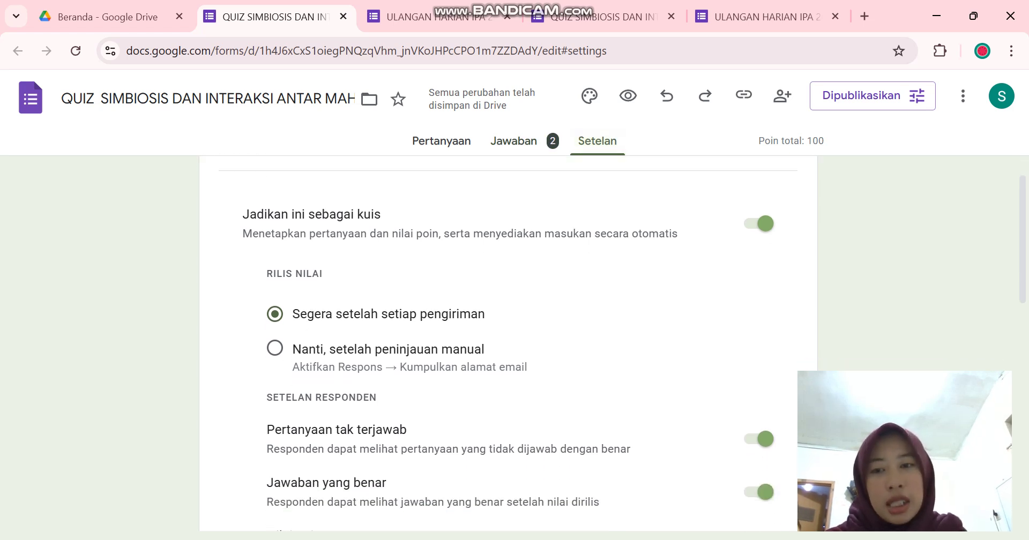
{"action": "scroll", "coordinate": [508, 343], "scroll_direction": "down", "scroll_amount": 1}
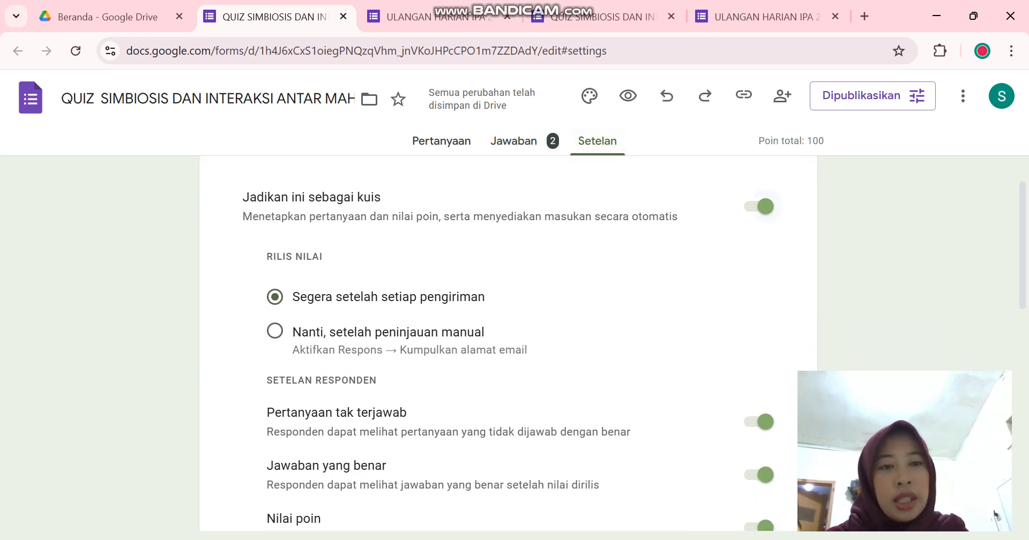
{"action": "scroll", "coordinate": [508, 343], "scroll_direction": "down", "scroll_amount": 4}
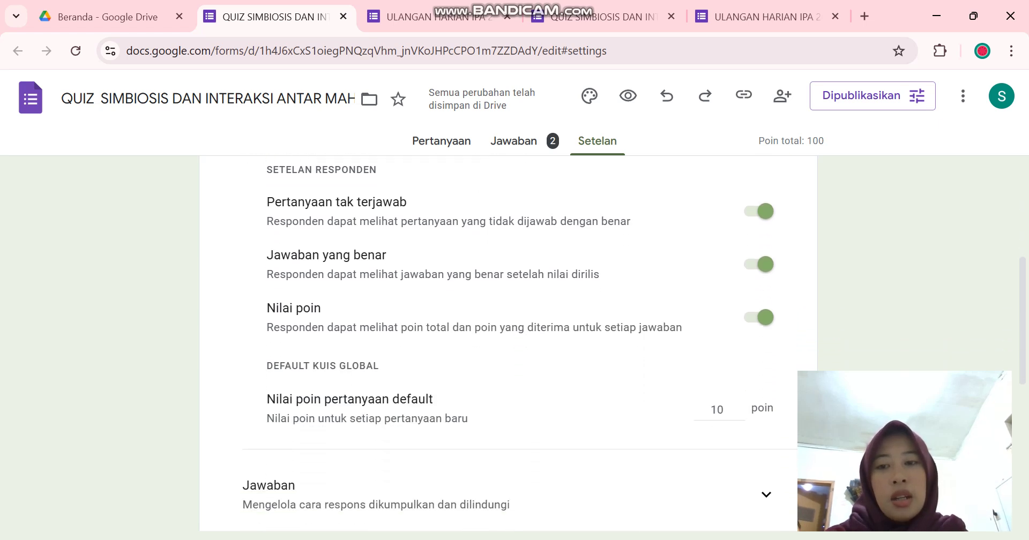
{"action": "scroll", "coordinate": [508, 343], "scroll_direction": "down", "scroll_amount": 1}
{"action": "scroll", "coordinate": [508, 343], "scroll_direction": "down", "scroll_amount": 2}
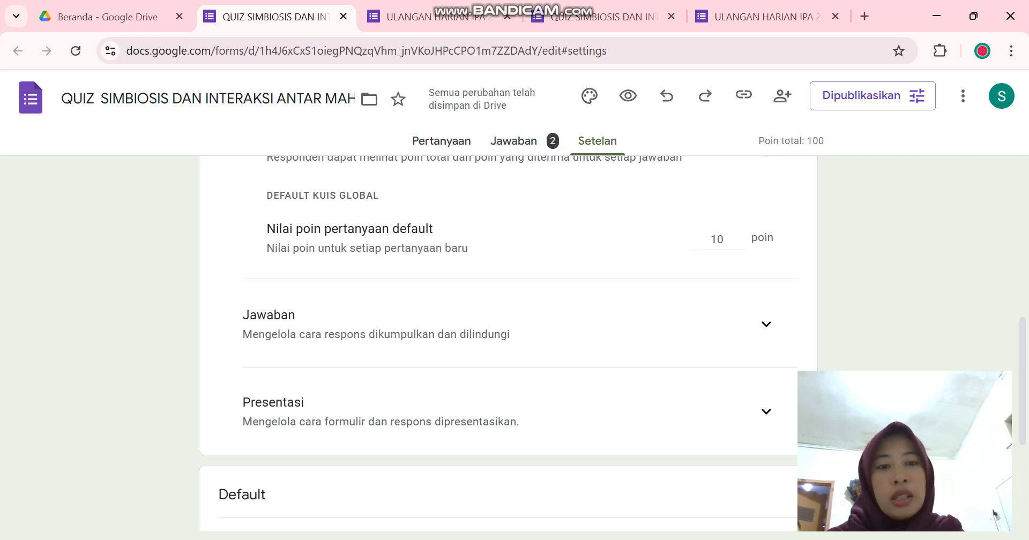
{"action": "scroll", "coordinate": [508, 343], "scroll_direction": "down", "scroll_amount": 1}
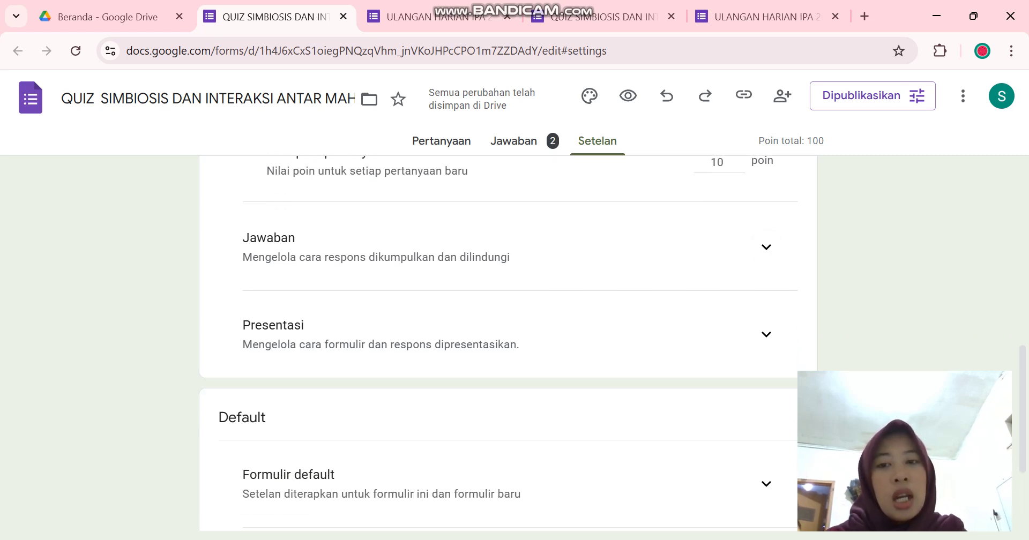
- Expand the Jawaban and Presentasi settings and review the options for collecting responses and presenting the form
{"action": "left_click", "coordinate": [766, 247]}
{"action": "scroll", "coordinate": [766, 247], "scroll_direction": "down", "scroll_amount": 2}
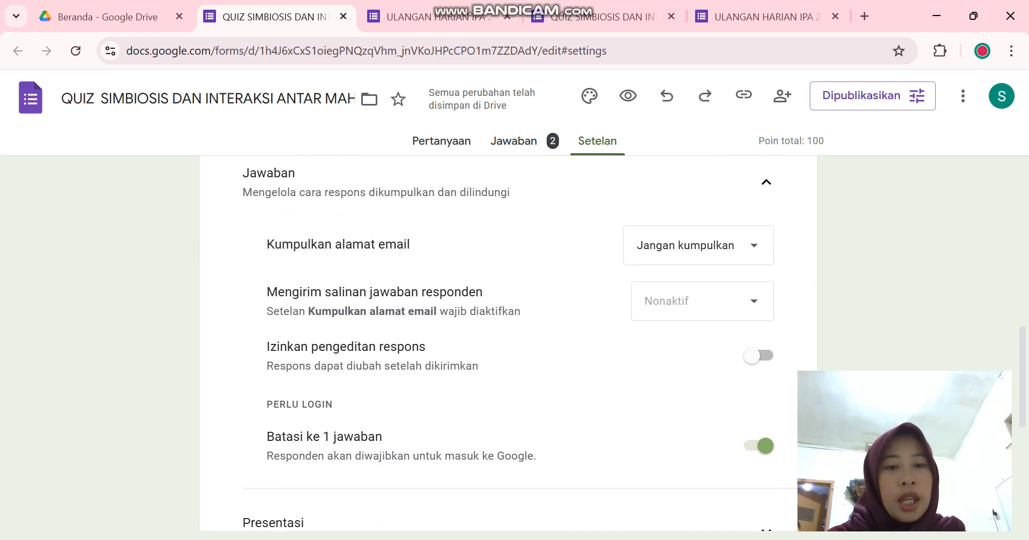
{"action": "scroll", "coordinate": [766, 241], "scroll_direction": "down", "scroll_amount": 5}
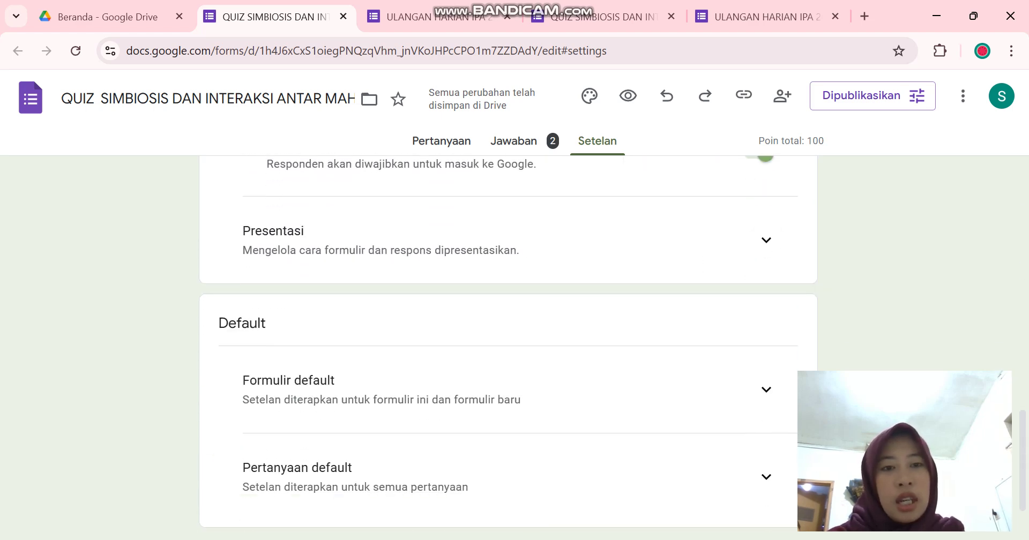
{"action": "left_click", "coordinate": [766, 239]}
{"action": "scroll", "coordinate": [767, 239], "scroll_direction": "down", "scroll_amount": 3}
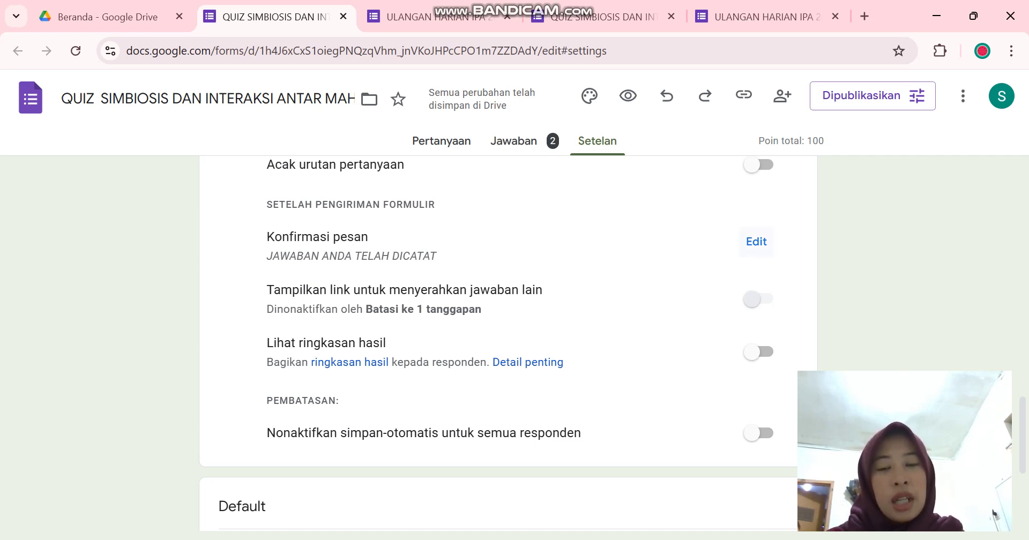
{"action": "scroll", "coordinate": [508, 338], "scroll_direction": "down", "scroll_amount": 4}
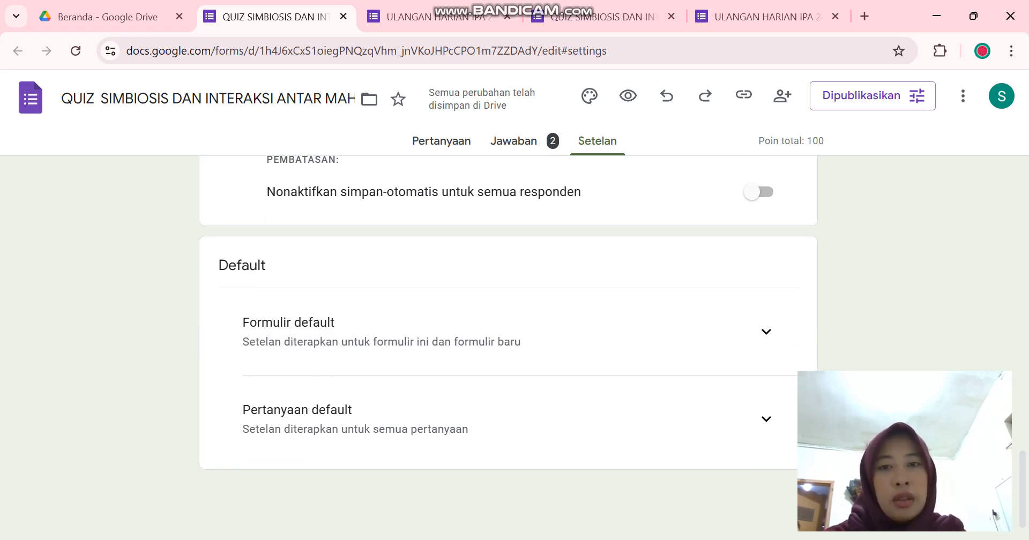
- Return to the questions and save the publishing options with responses accepted from anyone who has the link
{"action": "left_click", "coordinate": [441, 141]}
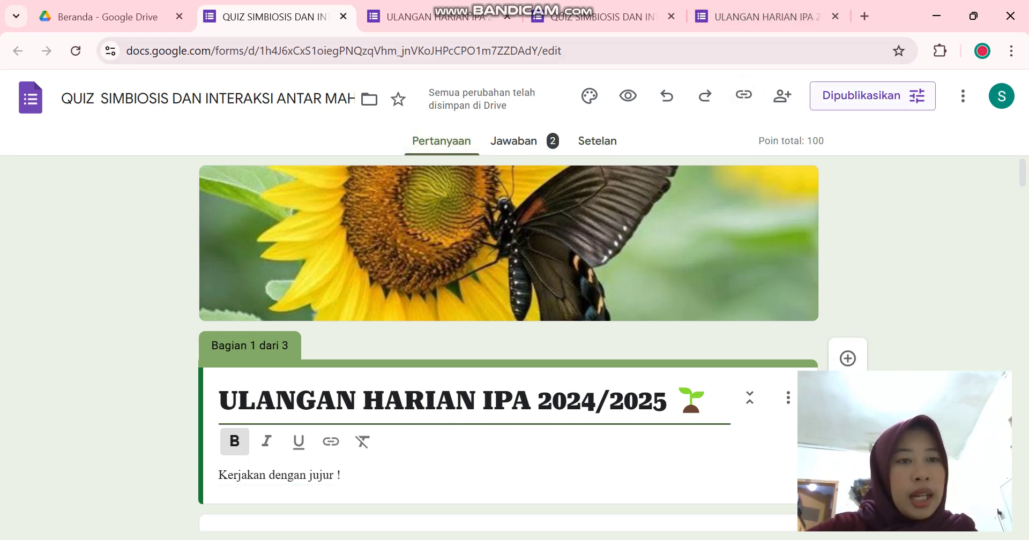
{"action": "left_click", "coordinate": [873, 96]}
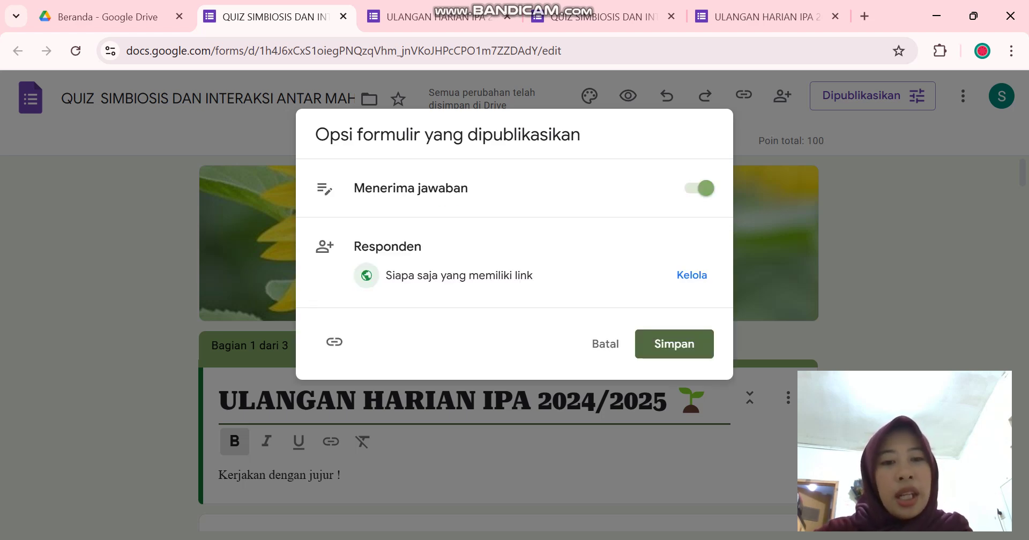
{"action": "left_click", "coordinate": [674, 344]}
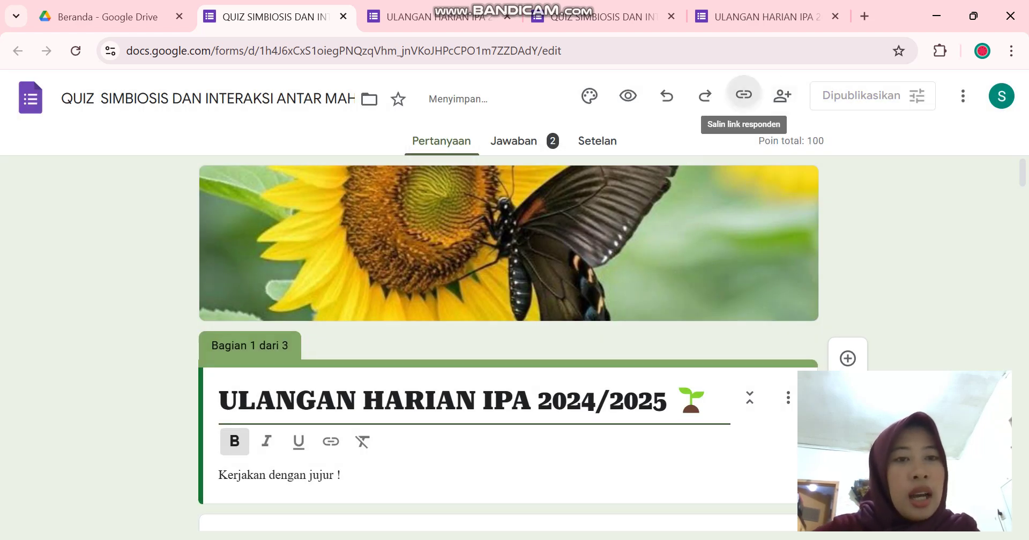
- Shorten the quiz's respondent link and copy it to the clipboard
{"action": "left_click", "coordinate": [744, 95]}
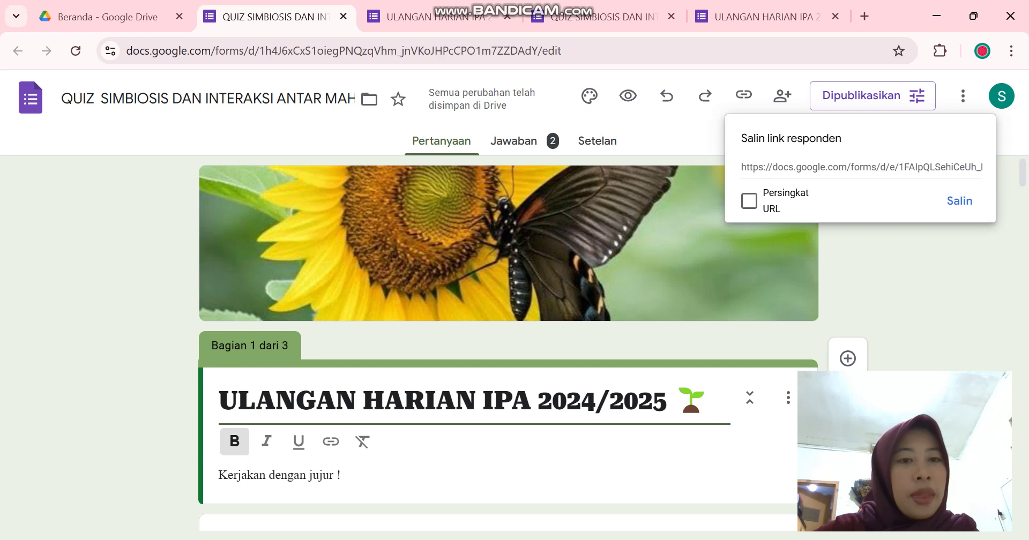
{"action": "left_click", "coordinate": [748, 201]}
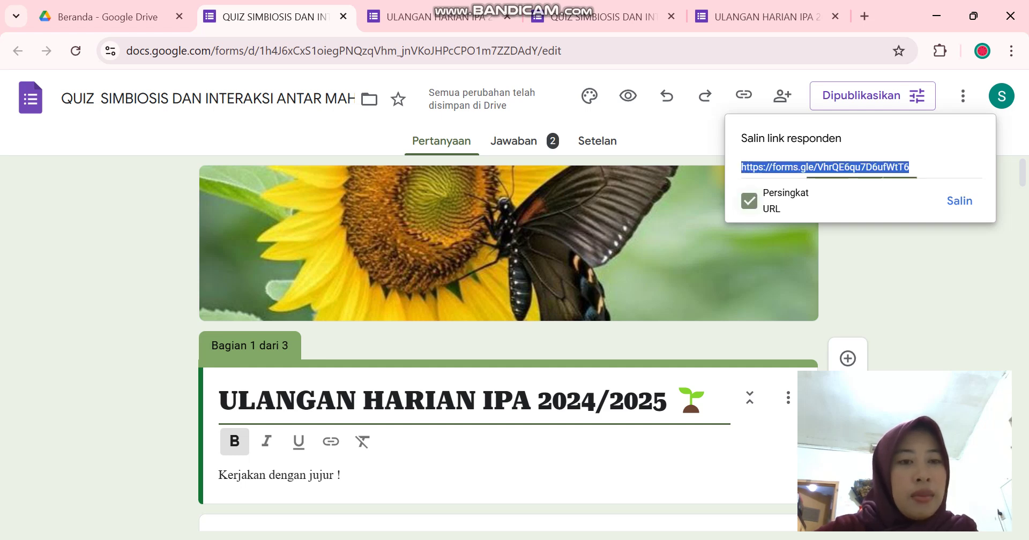
{"action": "left_click", "coordinate": [960, 201]}
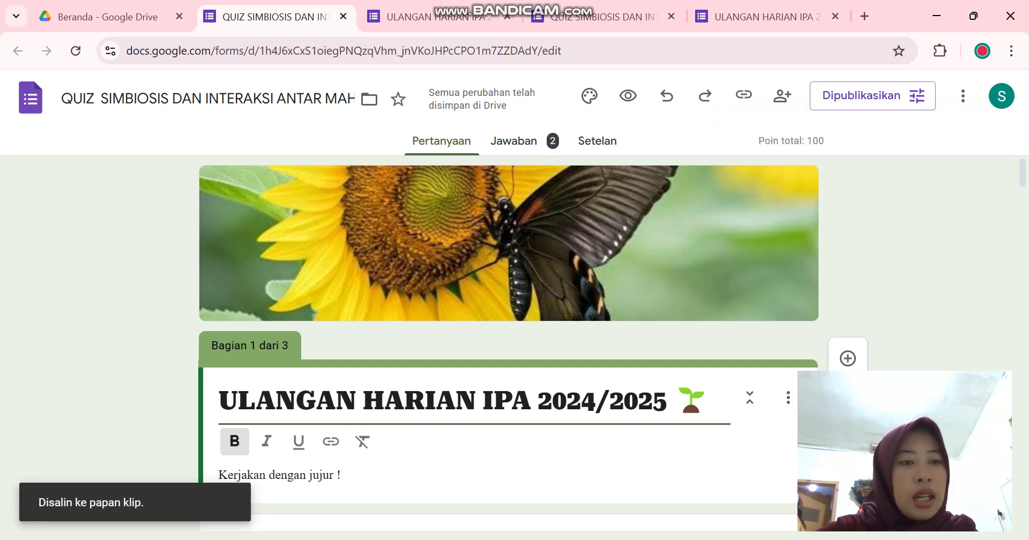
{"action": "mouse_move", "coordinate": [645, 539]}
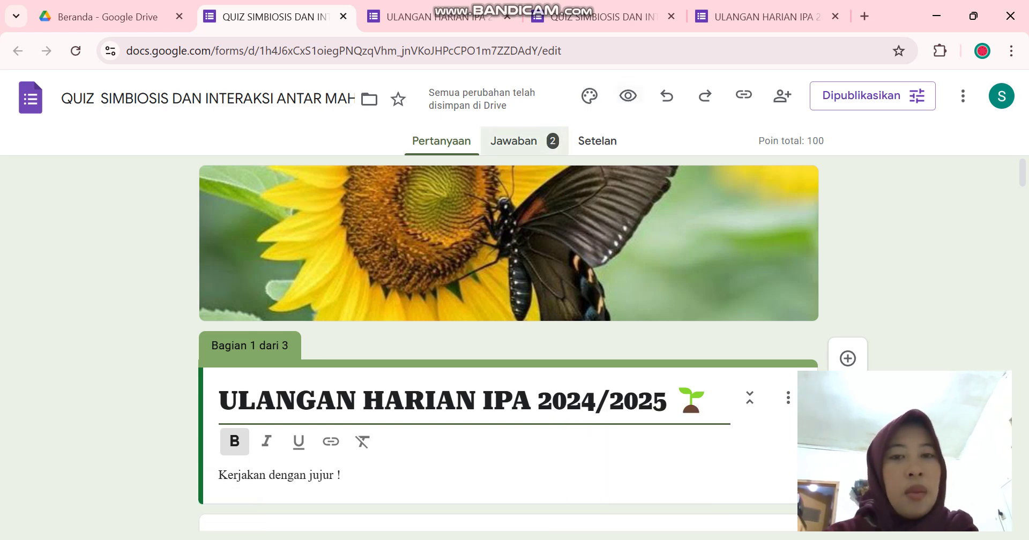
- Review the quiz responses per question and in the summary charts for the symbiosis questions
{"action": "left_click", "coordinate": [514, 141]}
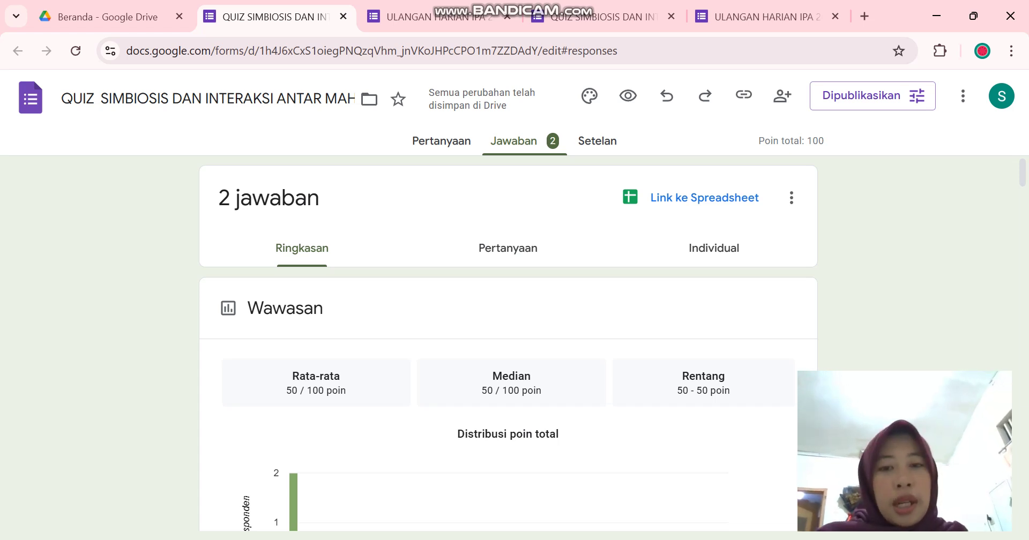
{"action": "left_click", "coordinate": [508, 248]}
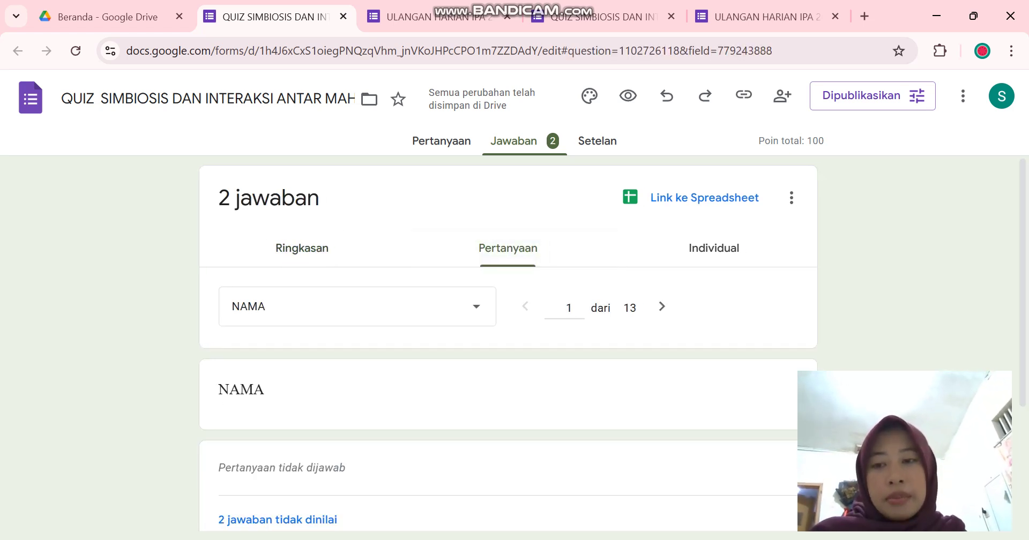
{"action": "key", "text": "alt+Left"}
{"action": "scroll", "coordinate": [508, 343], "scroll_direction": "down", "scroll_amount": 5}
{"action": "scroll", "coordinate": [508, 343], "scroll_direction": "down", "scroll_amount": 7}
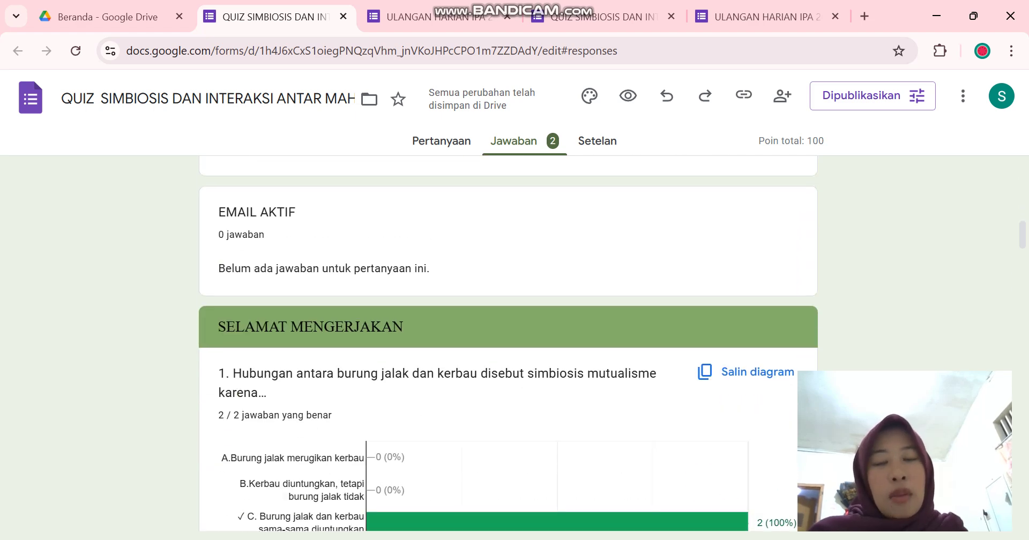
{"action": "scroll", "coordinate": [508, 343], "scroll_direction": "down", "scroll_amount": 7}
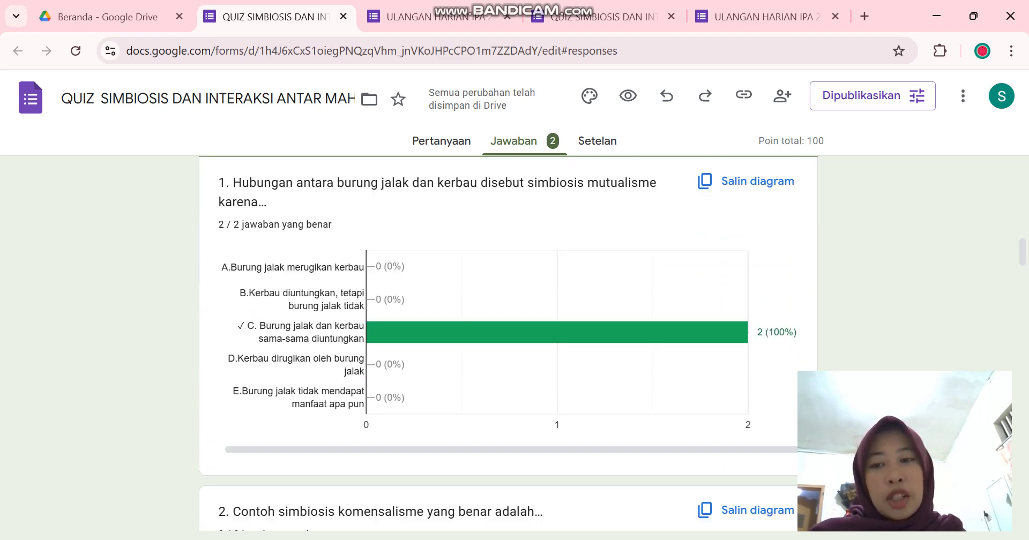
{"action": "scroll", "coordinate": [508, 343], "scroll_direction": "down", "scroll_amount": 10}
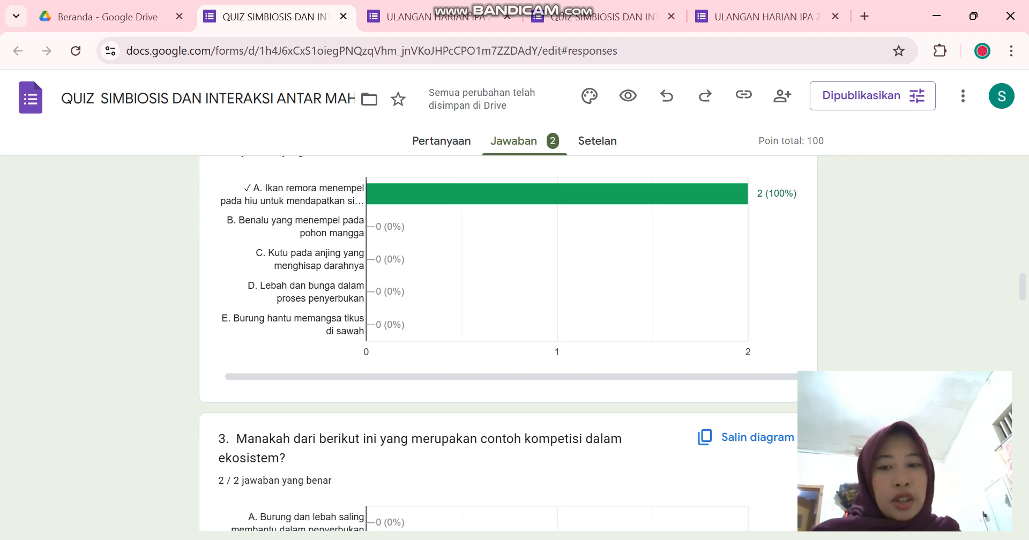
{"action": "scroll", "coordinate": [508, 343], "scroll_direction": "down", "scroll_amount": 8}
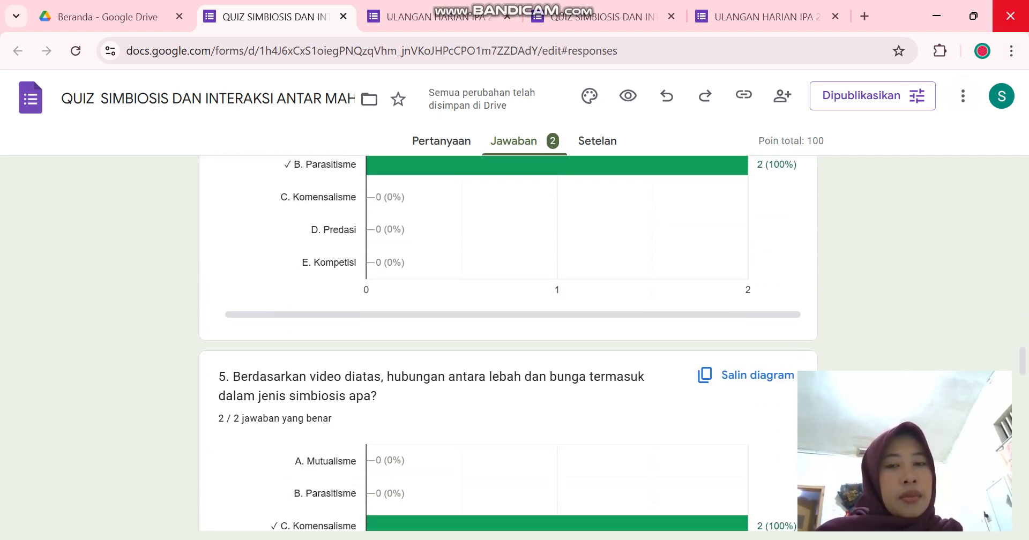
- Close the quiz's browser window and bring the Google Account page to the front
{"action": "left_click", "coordinate": [1011, 16]}
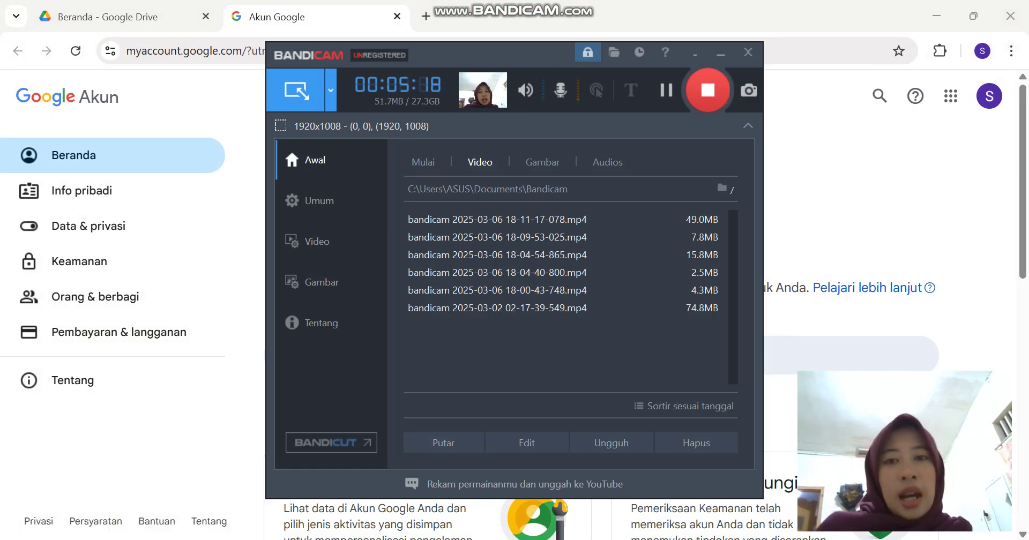
{"action": "key", "text": "alt+Tab"}
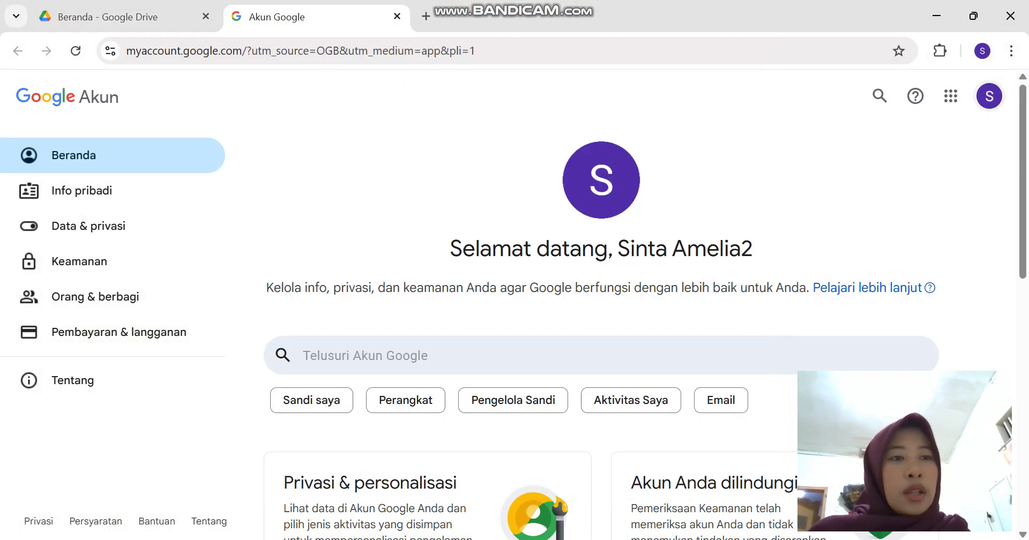
{"action": "left_click", "coordinate": [951, 96]}
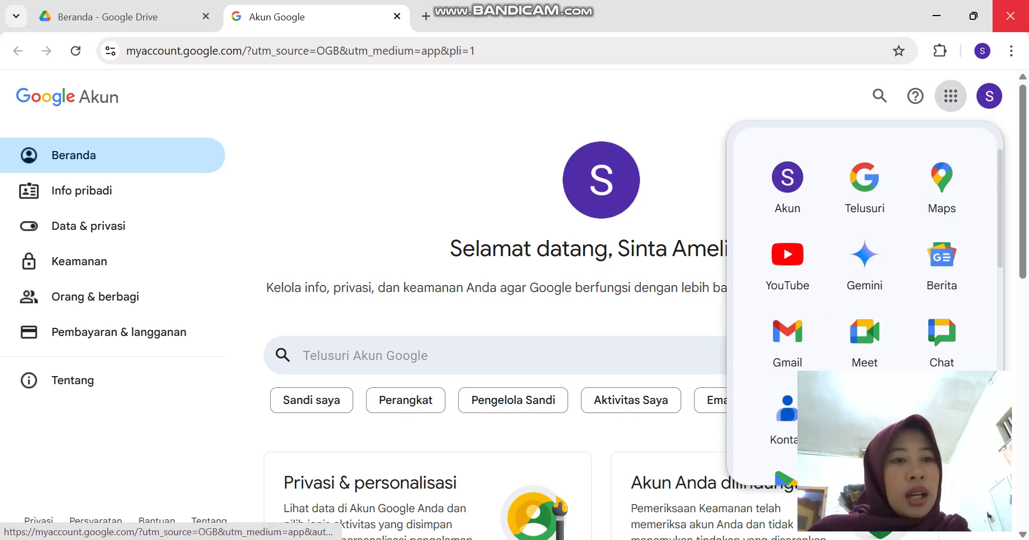
{"action": "left_click", "coordinate": [983, 50]}
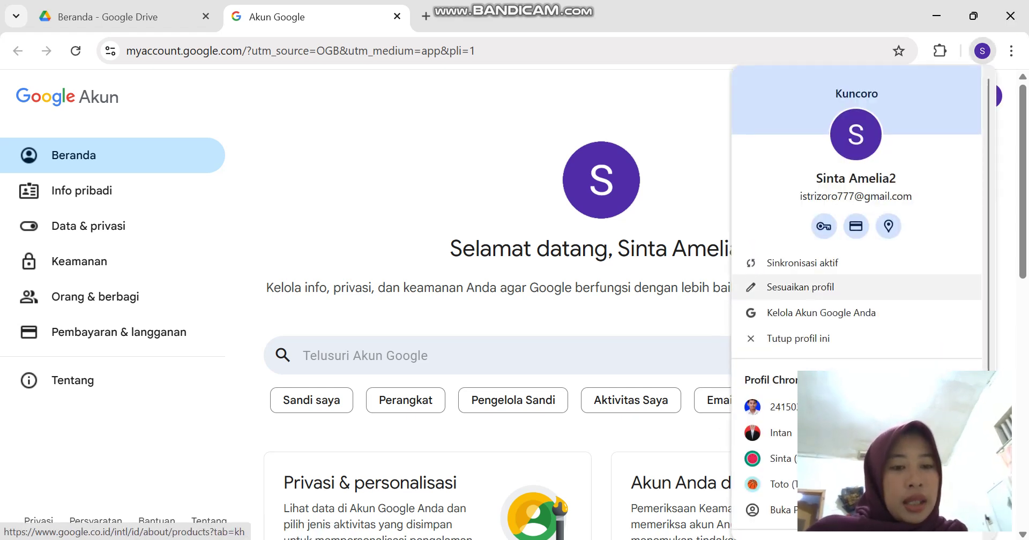
{"action": "left_click", "coordinate": [781, 458]}
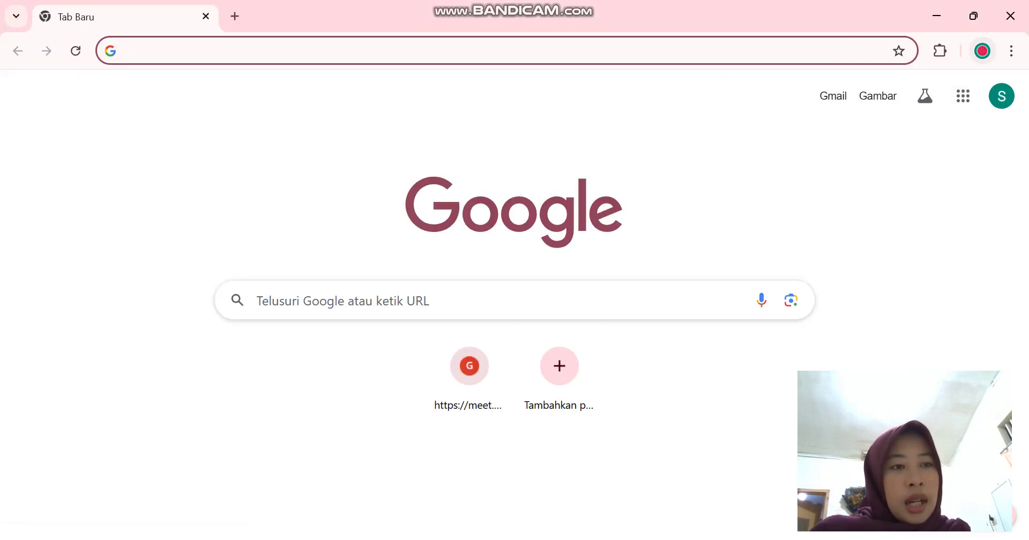
{"action": "left_click", "coordinate": [982, 51]}
{"action": "left_click", "coordinate": [783, 459]}
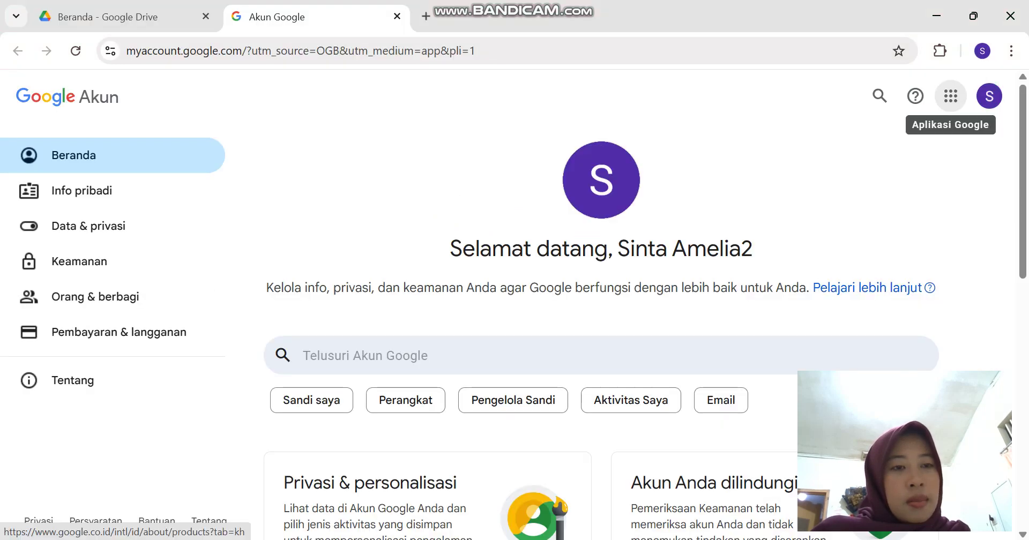
- Go to Google Drive and open the E-SERTIFIKAT form from the suggested files
{"action": "left_click", "coordinate": [951, 96]}
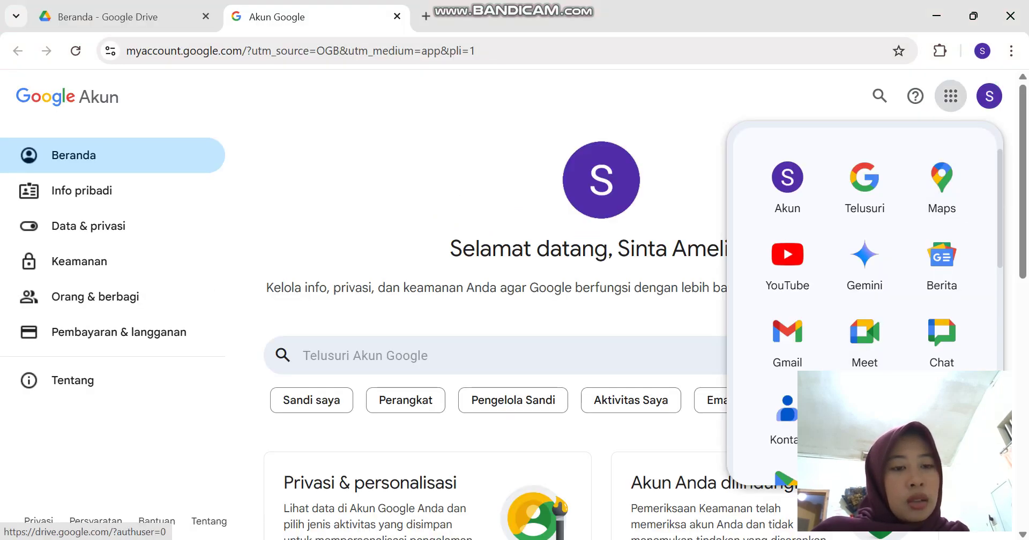
{"action": "left_click", "coordinate": [785, 478]}
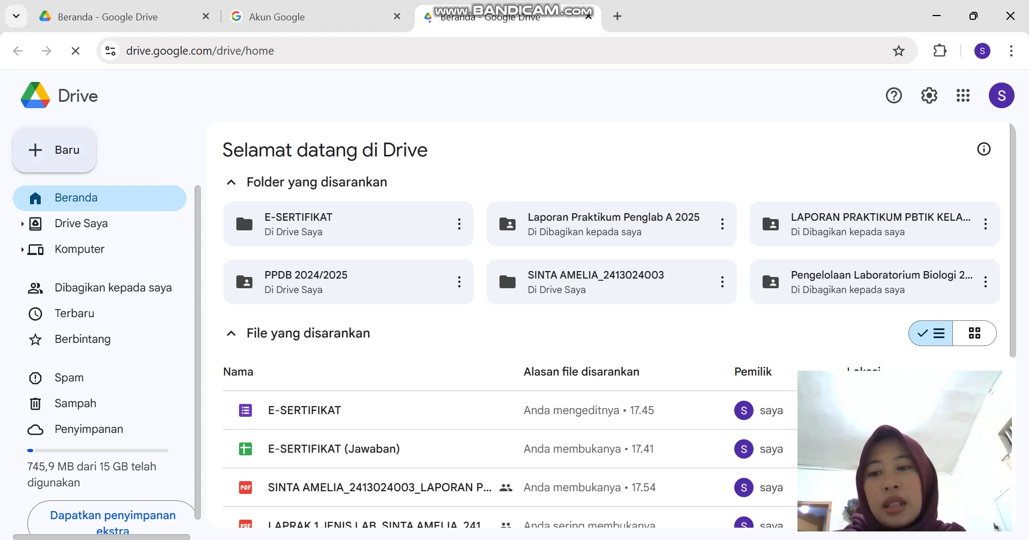
{"action": "left_click", "coordinate": [54, 150]}
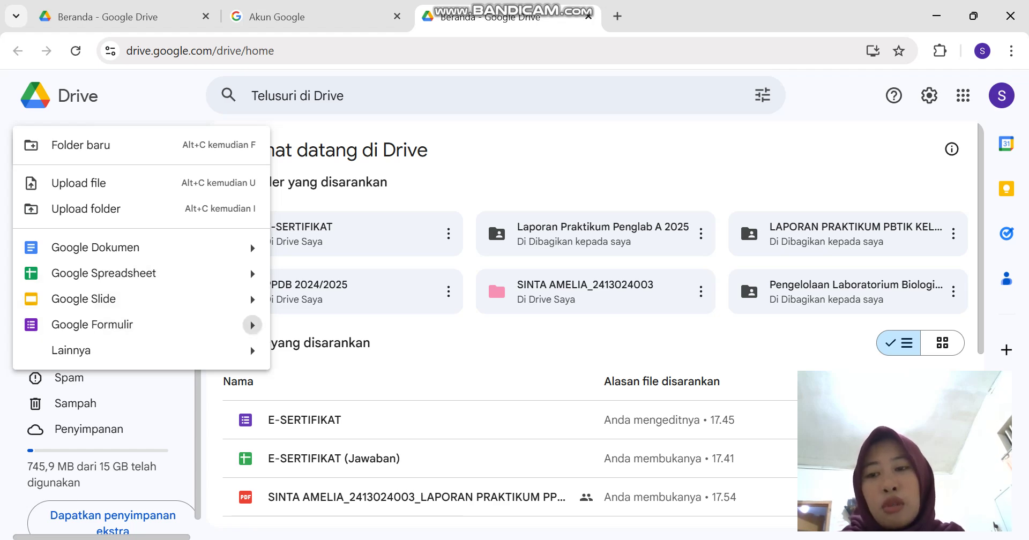
{"action": "left_click", "coordinate": [658, 236]}
{"action": "scroll", "coordinate": [658, 236], "scroll_direction": "down", "scroll_amount": 2}
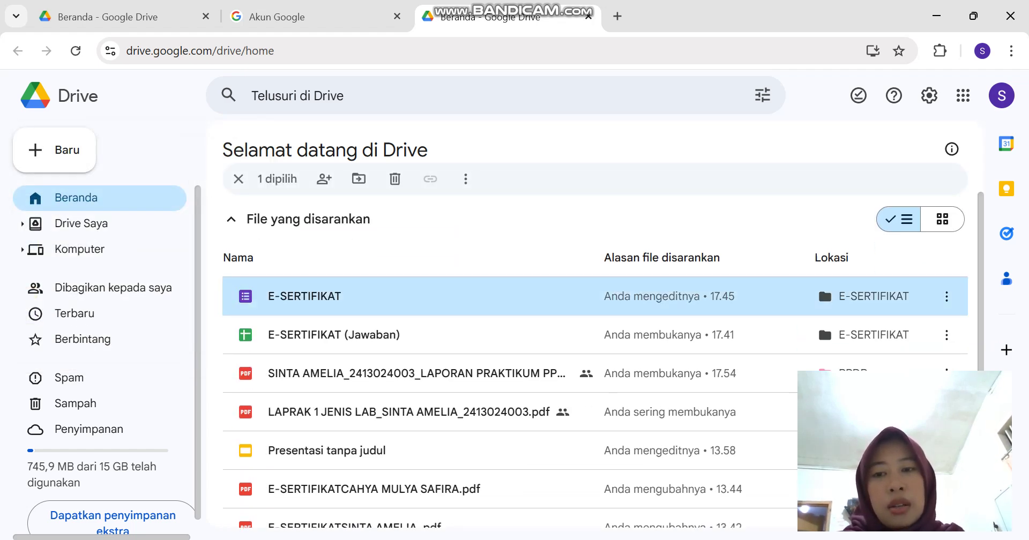
{"action": "double_click", "coordinate": [304, 296]}
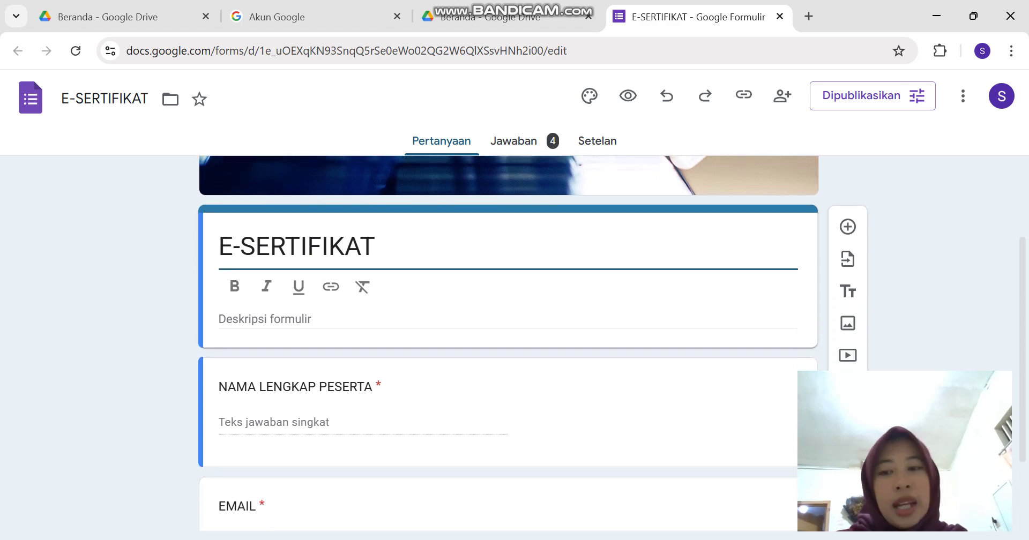
- Look over the E-SERTIFIKAT form's header and its NAMA LENGKAP PESERTA and EMAIL questions
{"action": "scroll", "coordinate": [508, 322], "scroll_direction": "down", "scroll_amount": 2}
{"action": "scroll", "coordinate": [508, 321], "scroll_direction": "up", "scroll_amount": 3}
{"action": "scroll", "coordinate": [508, 322], "scroll_direction": "down", "scroll_amount": 1}
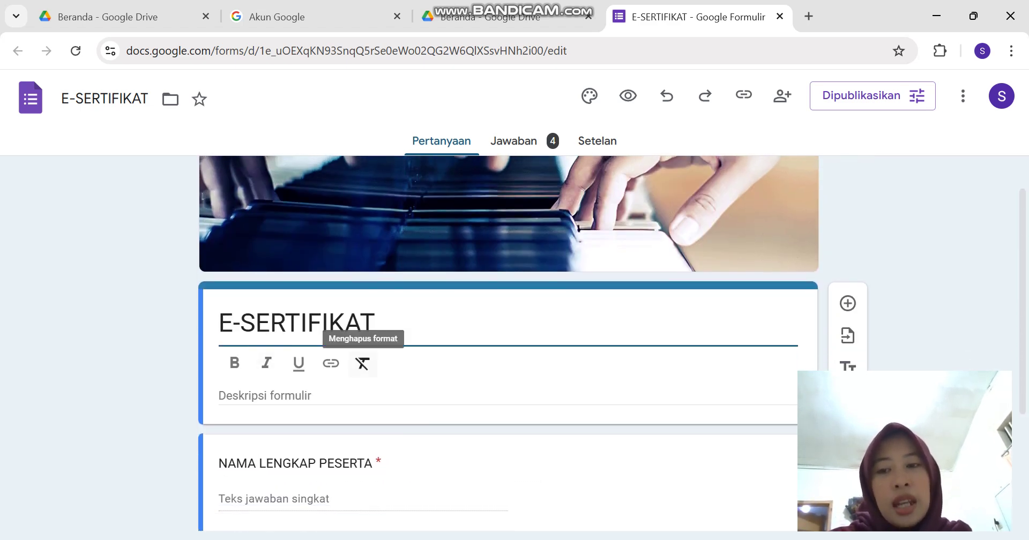
{"action": "scroll", "coordinate": [363, 363], "scroll_direction": "down", "scroll_amount": 3}
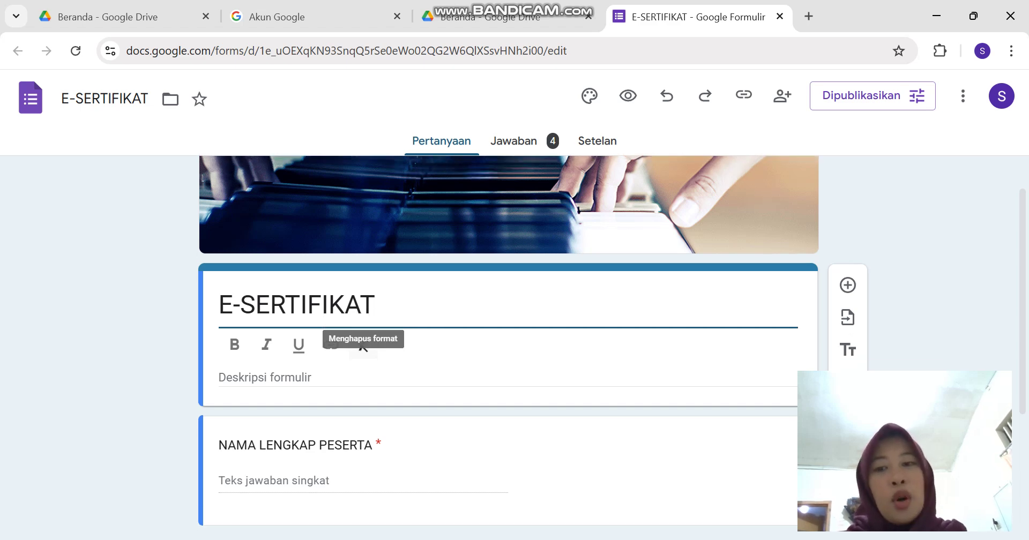
{"action": "scroll", "coordinate": [508, 322], "scroll_direction": "down", "scroll_amount": 1}
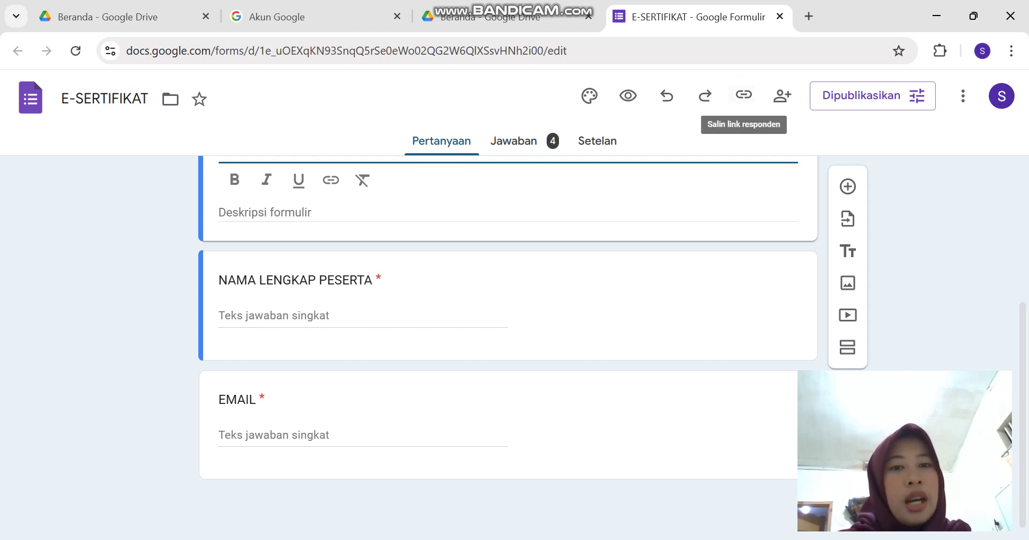
- Open the E-SERTIFIKAT responses in the linked spreadsheet and select the NAMA LENGKAP PESERTA header cell
{"action": "left_click", "coordinate": [597, 141]}
{"action": "left_click", "coordinate": [533, 135]}
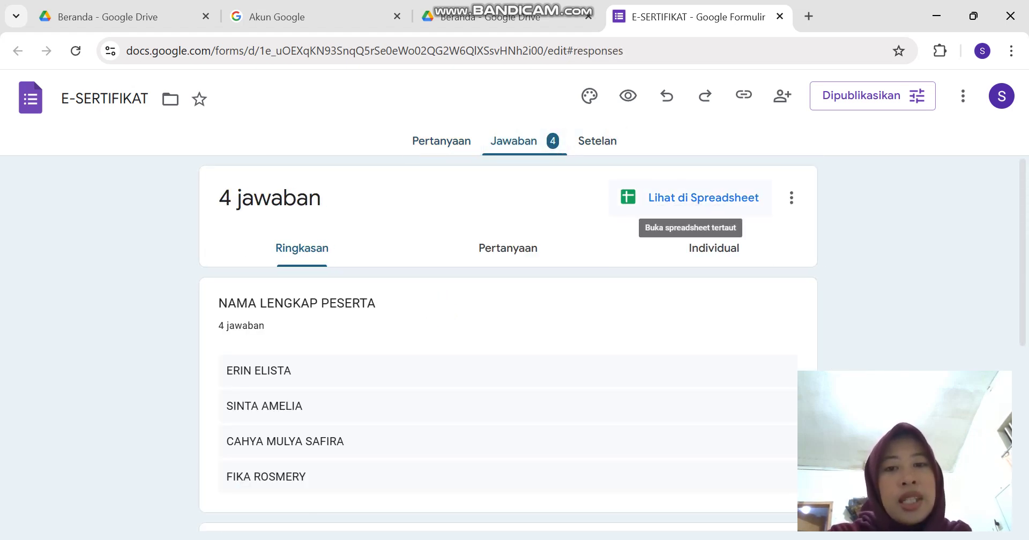
{"action": "left_click", "coordinate": [692, 198]}
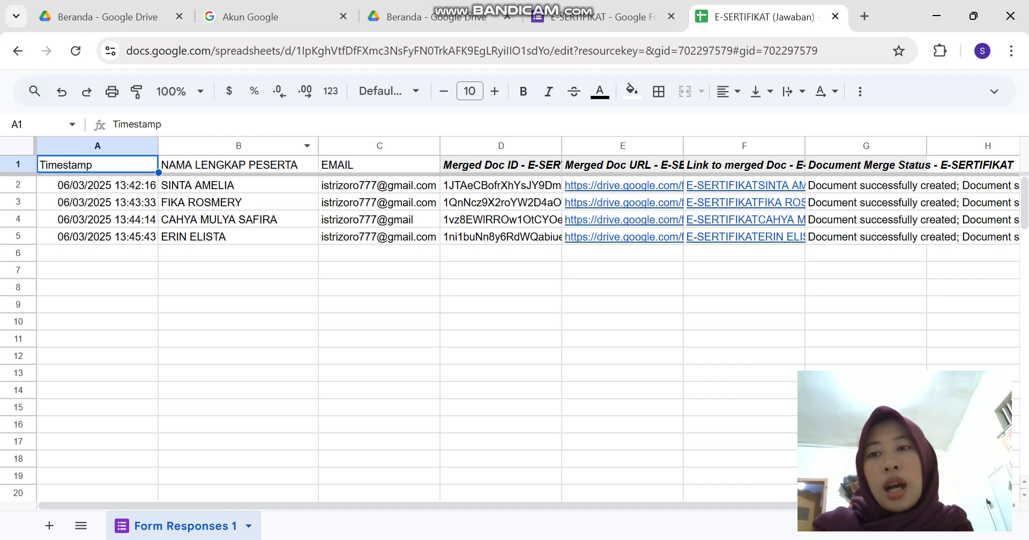
{"action": "left_click", "coordinate": [238, 166]}
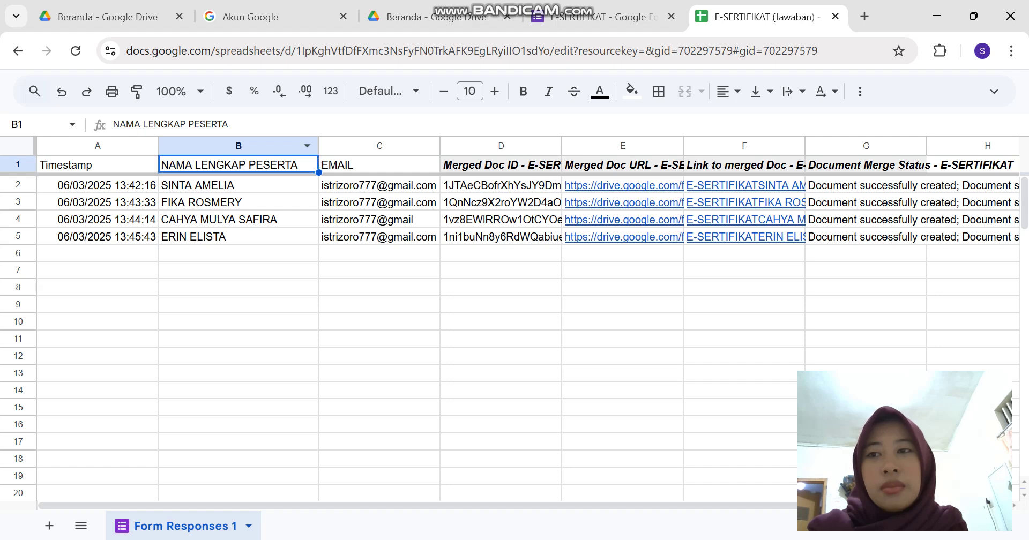
- Return to the E-SERTIFIKAT form and review its response summary, per-question responses and question page
{"action": "left_click", "coordinate": [600, 17]}
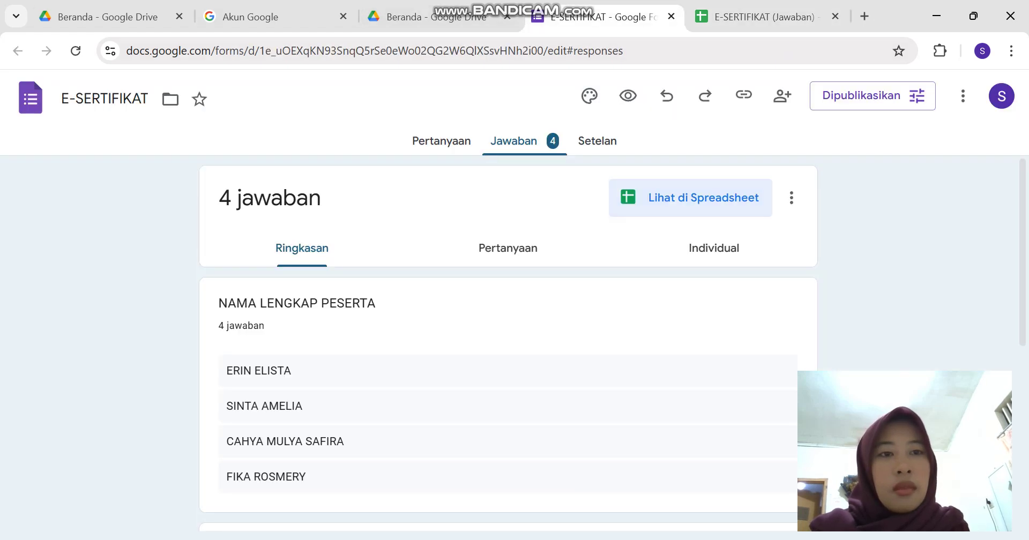
{"action": "scroll", "coordinate": [504, 343], "scroll_direction": "down", "scroll_amount": 2}
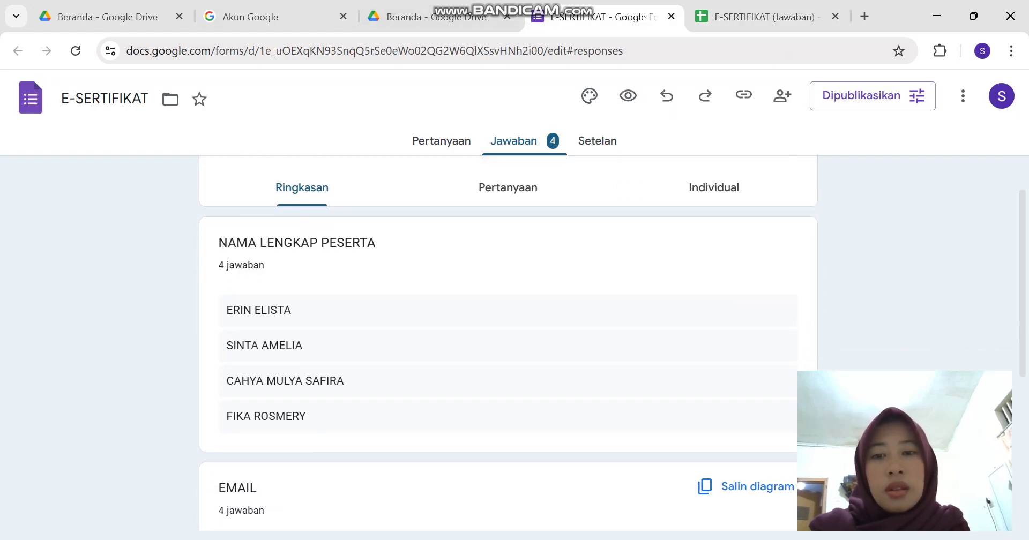
{"action": "scroll", "coordinate": [508, 321], "scroll_direction": "up", "scroll_amount": 1}
{"action": "left_click", "coordinate": [508, 191]}
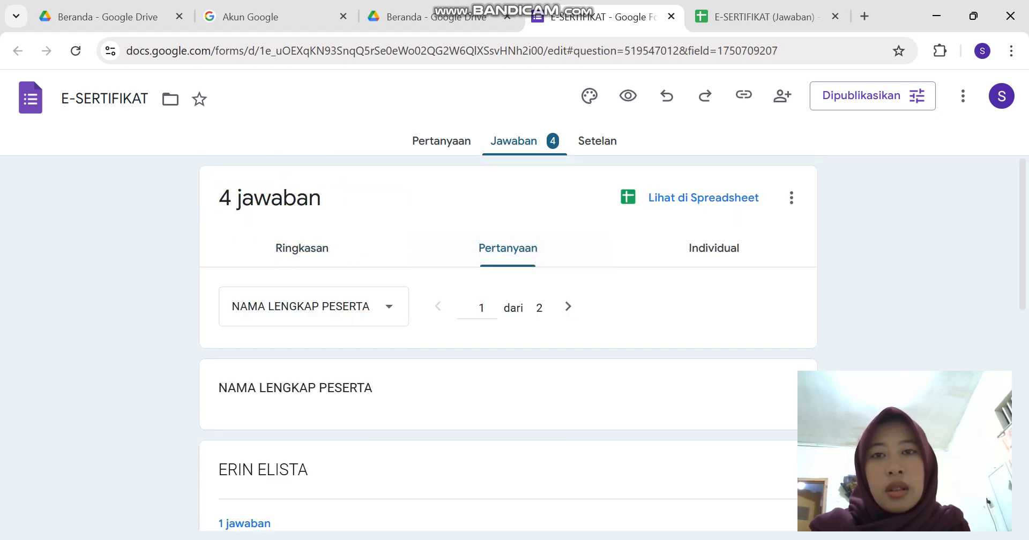
{"action": "left_click", "coordinate": [442, 141]}
{"action": "left_click", "coordinate": [441, 51]}
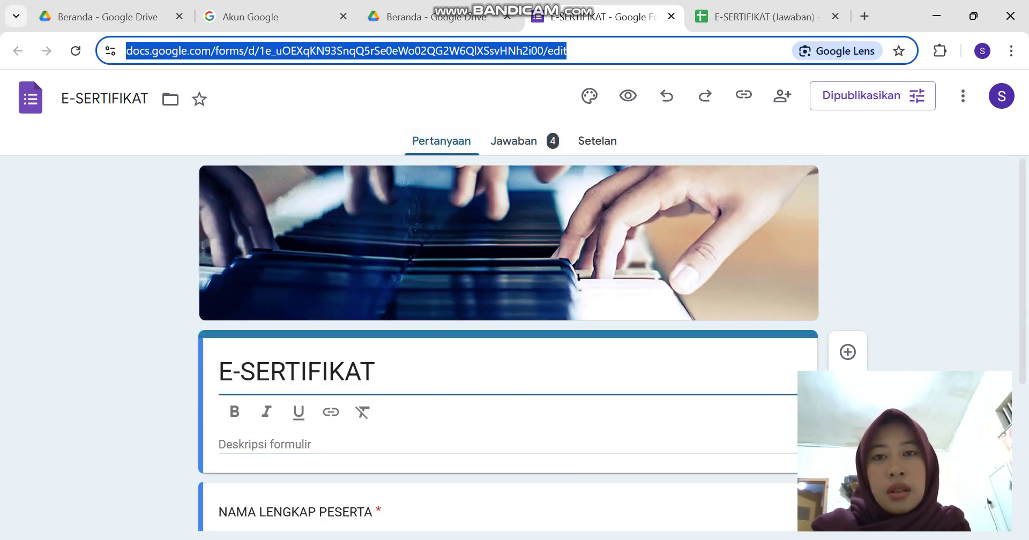
- Reopen the E-SERTIFIKAT form from the Drive file list and bring up its linked response spreadsheet
{"action": "left_click", "coordinate": [424, 16]}
{"action": "scroll", "coordinate": [824, 268], "scroll_direction": "down", "scroll_amount": 2}
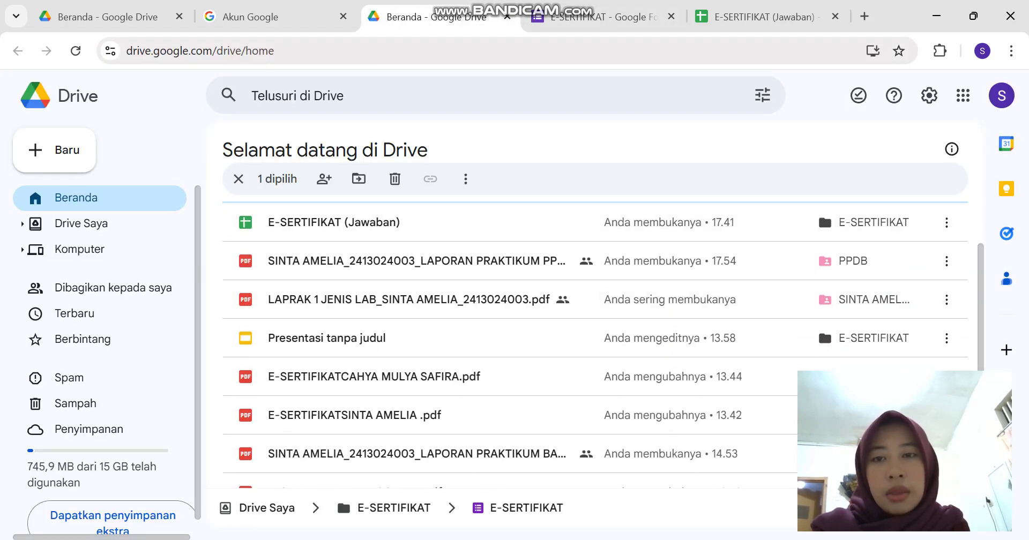
{"action": "scroll", "coordinate": [483, 370], "scroll_direction": "up", "scroll_amount": 2}
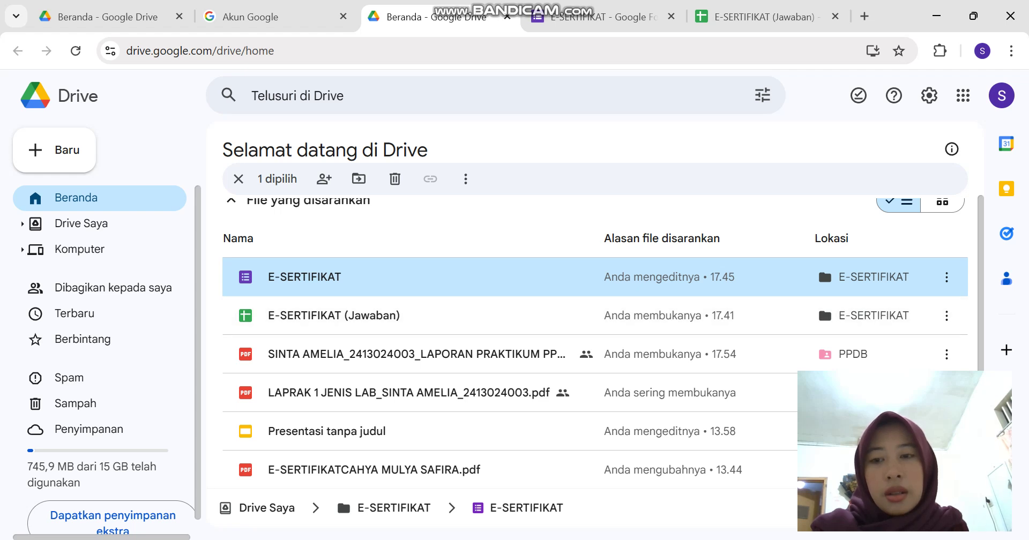
{"action": "key", "text": "Return"}
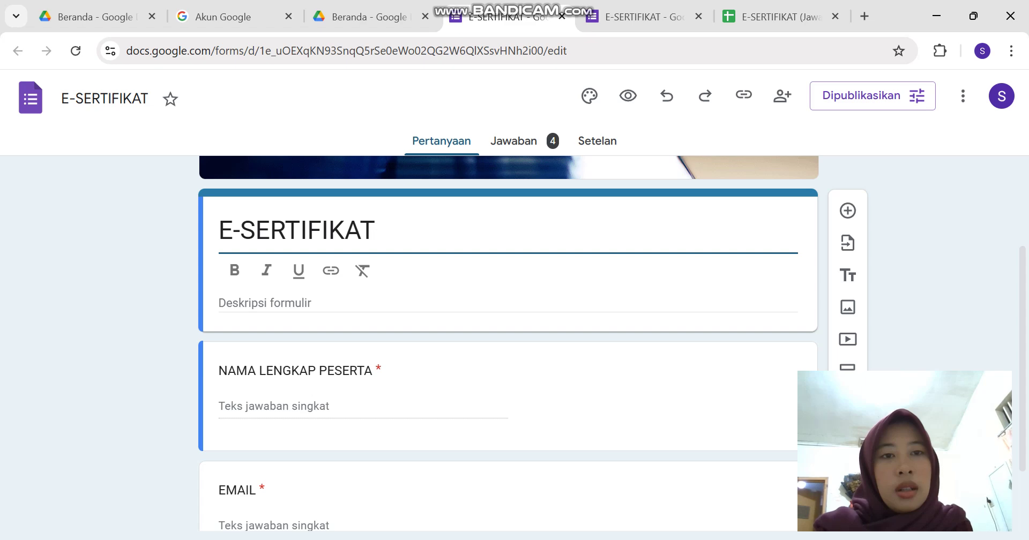
{"action": "left_click", "coordinate": [514, 140]}
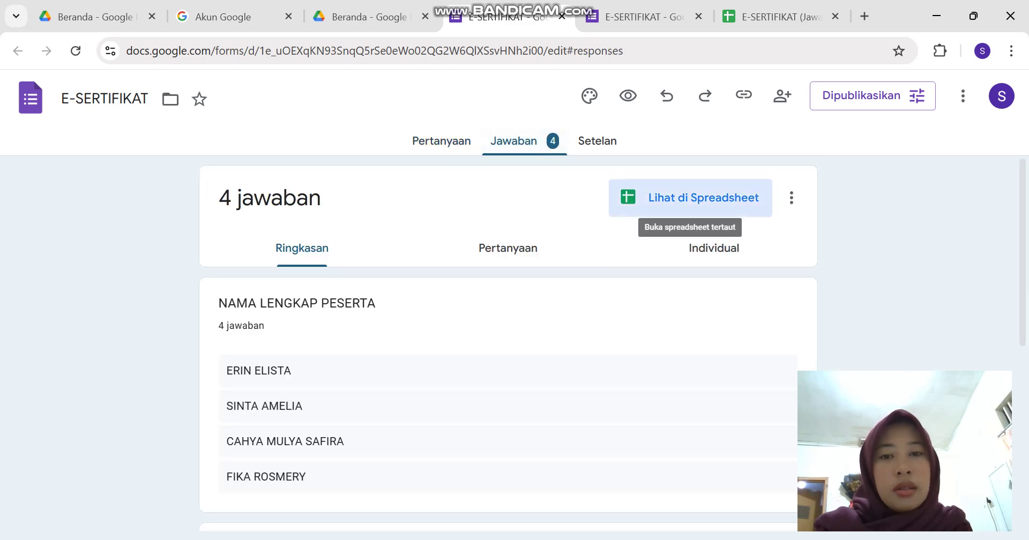
{"action": "left_click", "coordinate": [697, 197]}
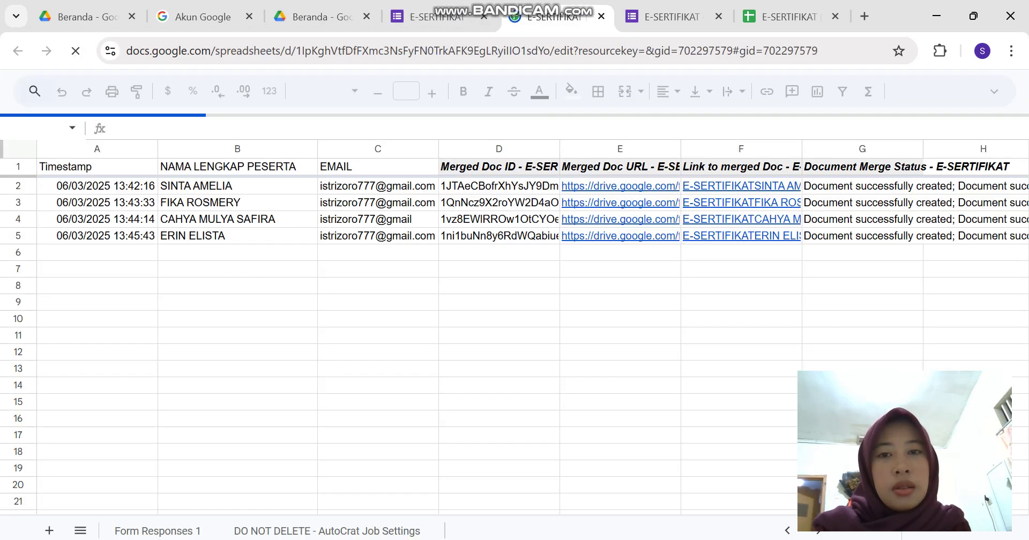